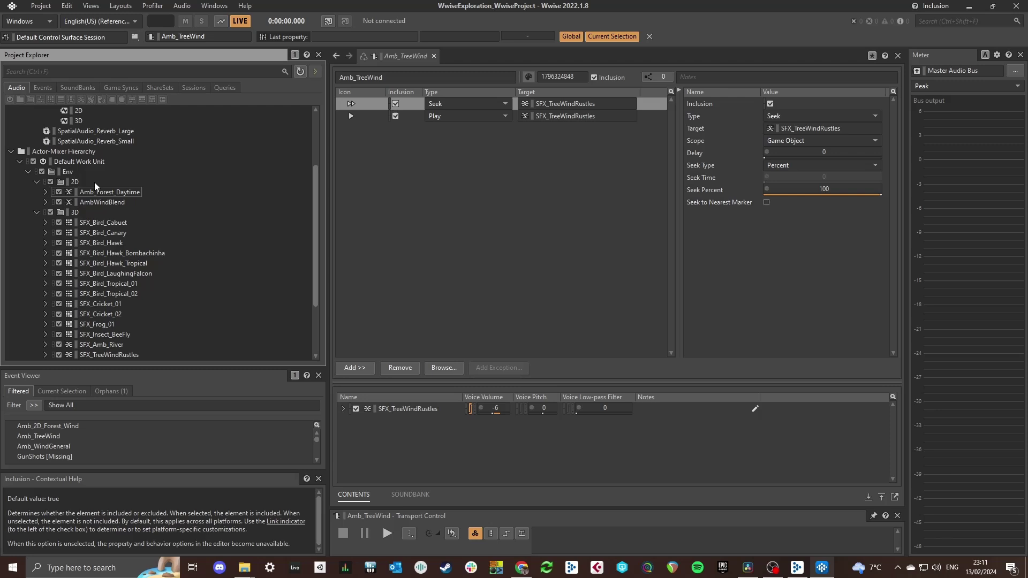
Browse the 2D and 3D folders in the Env ambience hierarchy, including Amb_Forest_Daytime and AmbWindBlend.
click(68, 183)
click(76, 213)
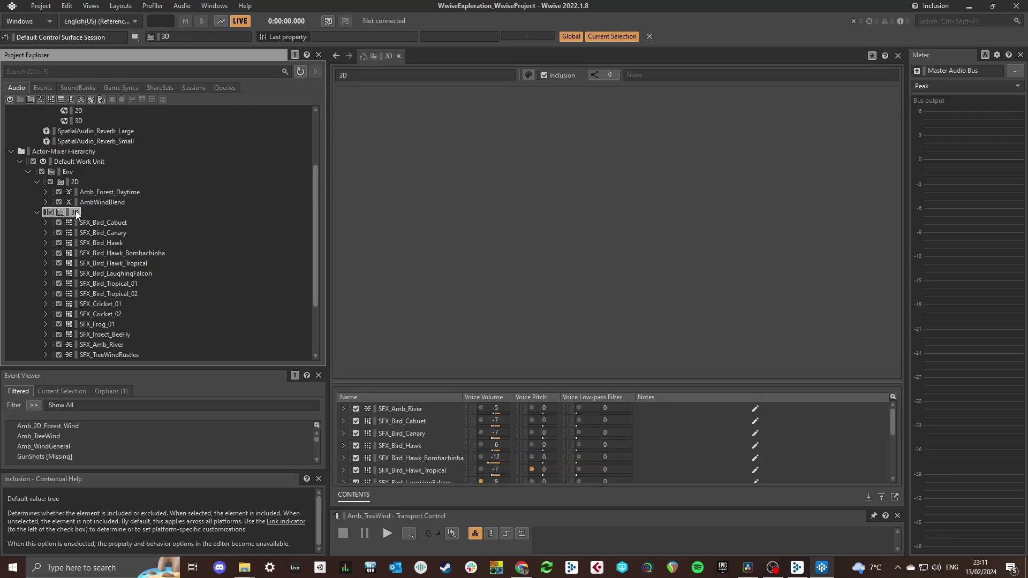
click(108, 193)
key(Down)
key(Down)
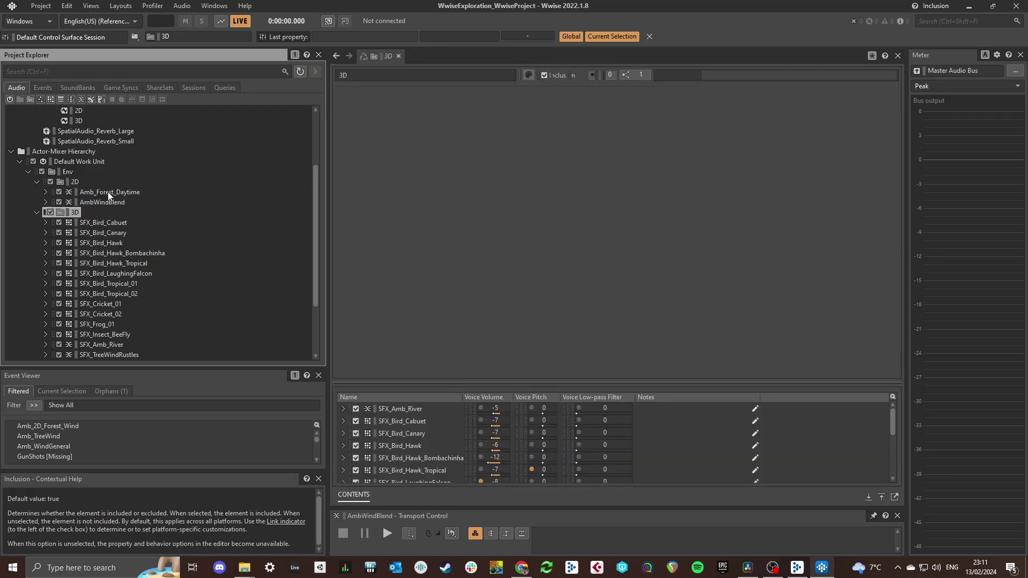
Examine the Env_3D_30m attenuation curve assigned in SFX_Bird_Hawk's positioning settings, then close it.
key(Down)
key(Down)
key(Down)
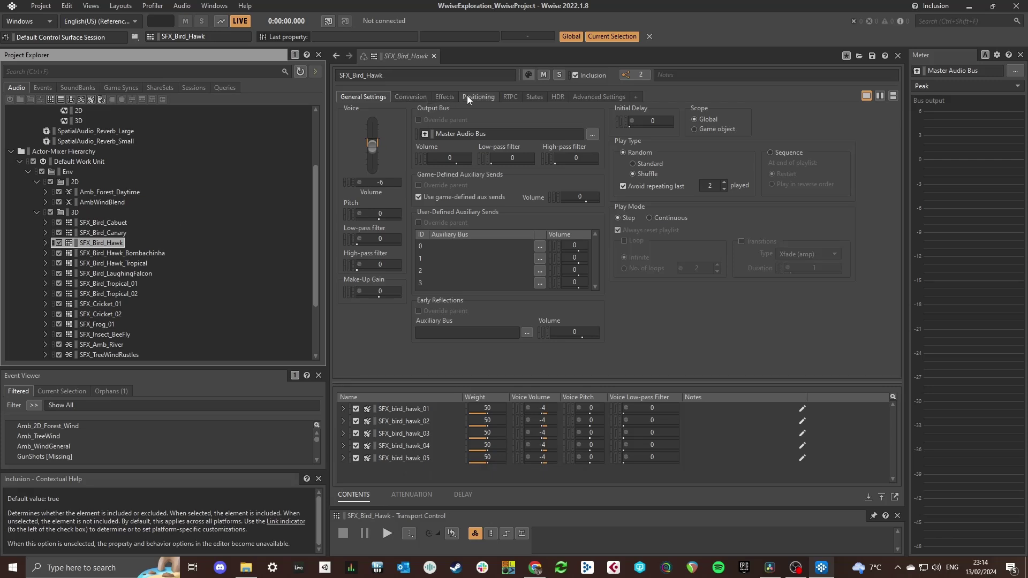
click(468, 97)
click(487, 216)
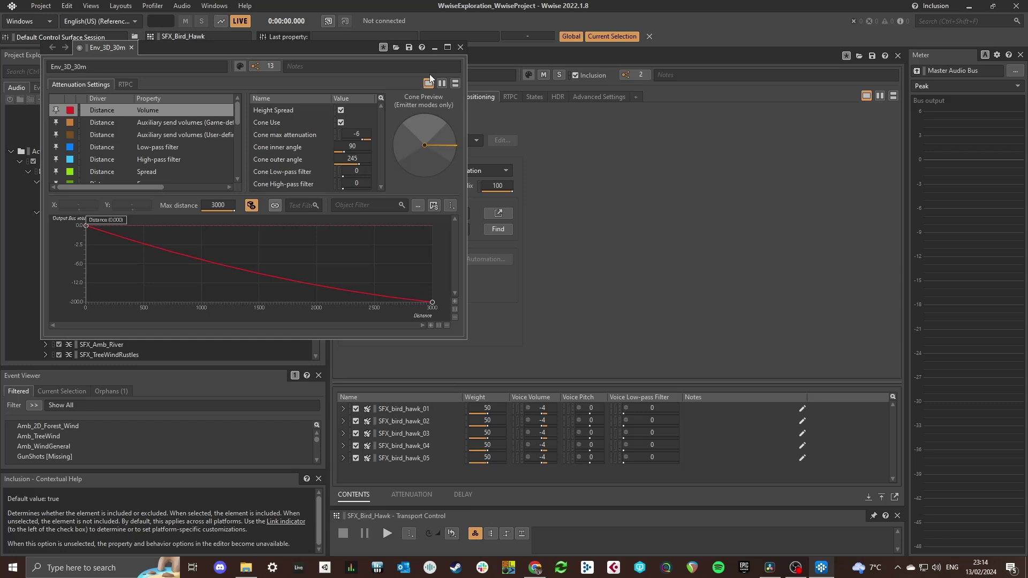
click(460, 47)
Audition SFX_forest_ambience_himalaya_loop_01 inside Amb_Forest_Daytime while sweeping its ForestAmbienceMix RTPC value.
click(98, 192)
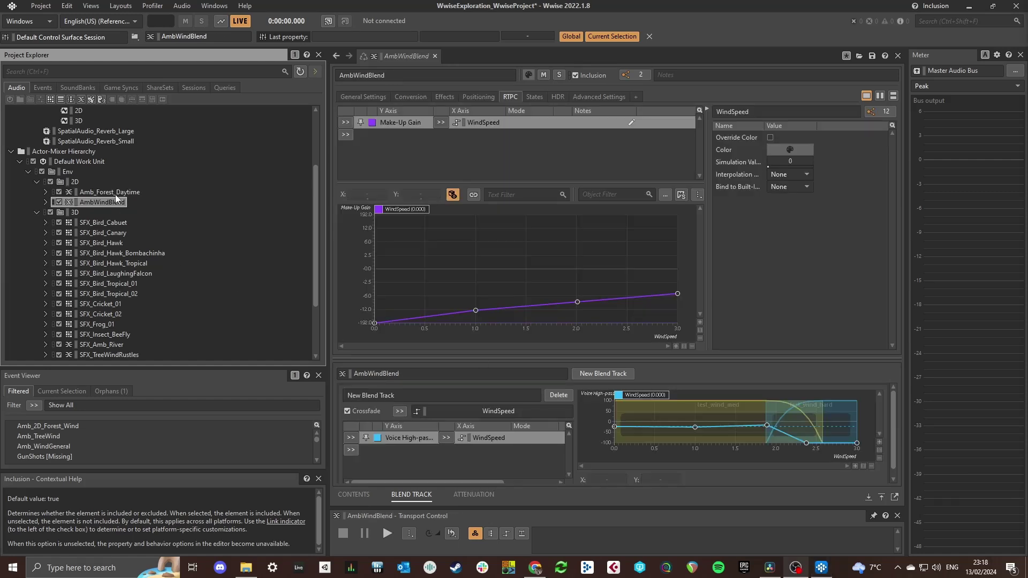
click(115, 194)
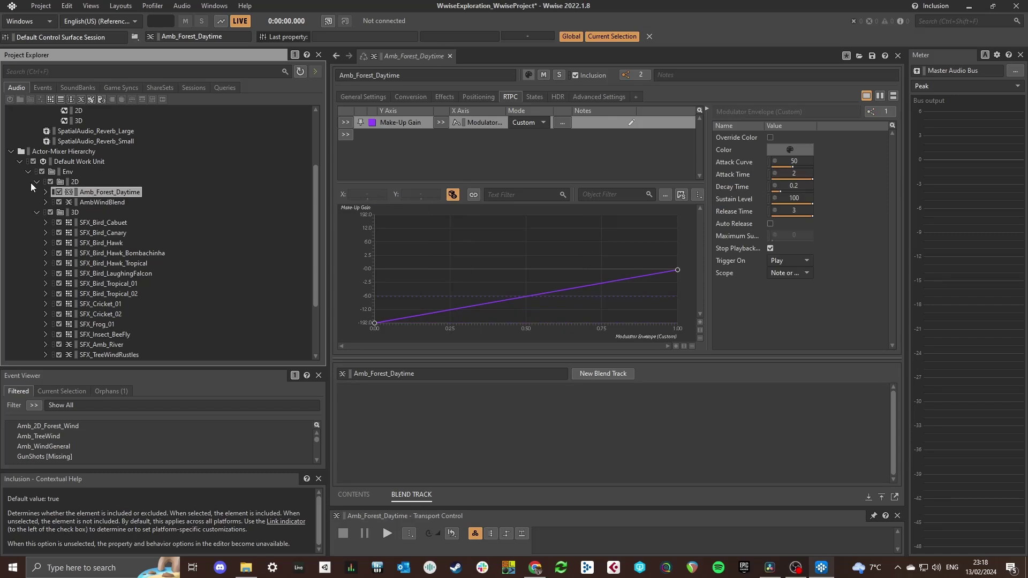
click(44, 192)
click(136, 212)
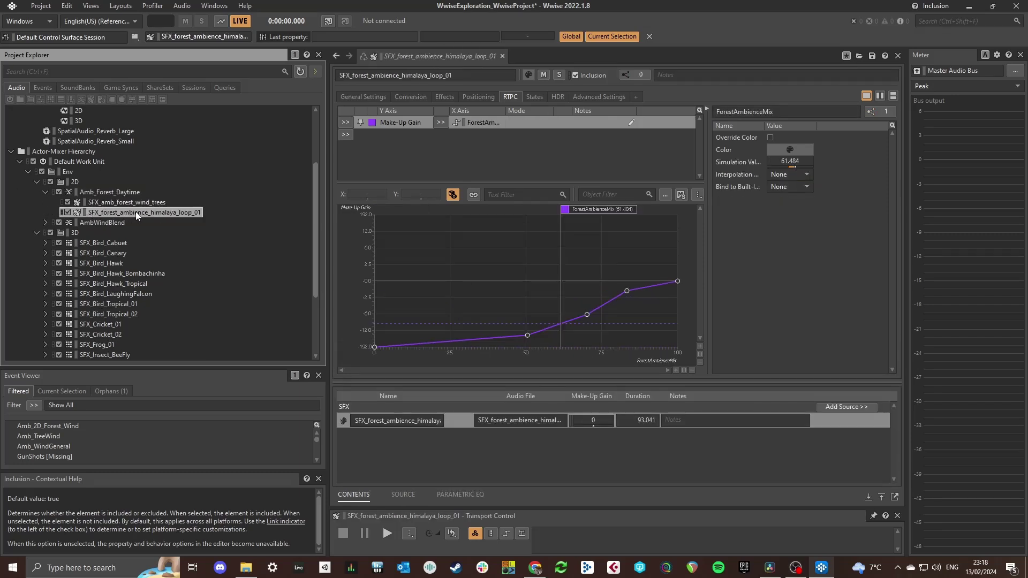
key(space)
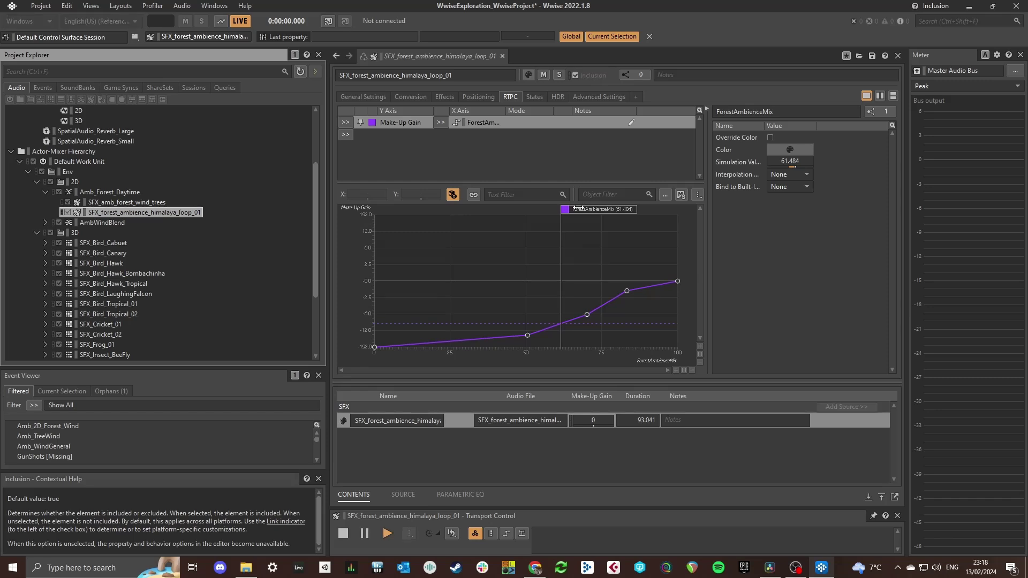
drag(584, 209, 511, 257)
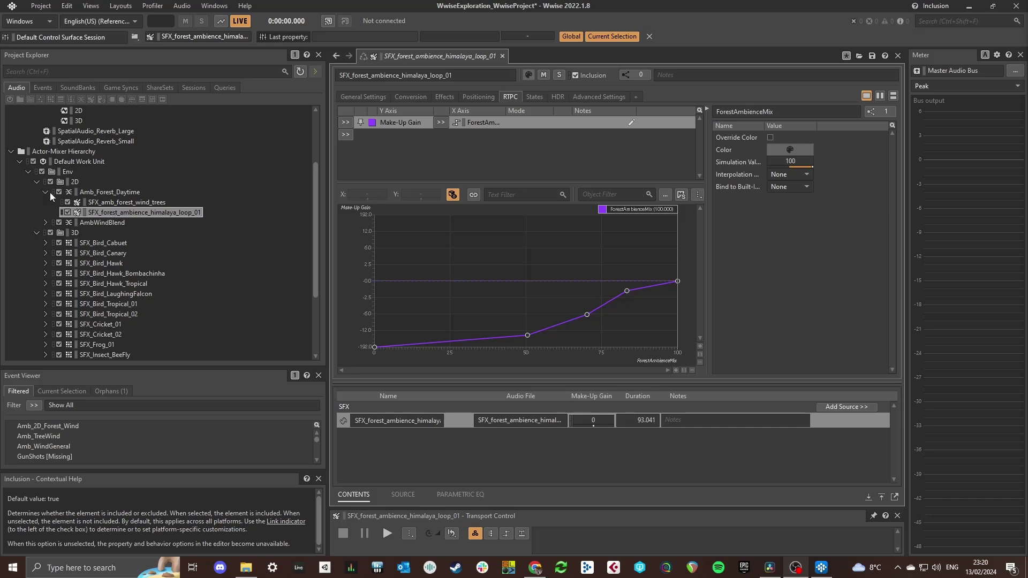
Collapse Amb_Forest_Daytime and audition AmbWindBlend while sweeping its WindSpeed RTPC value.
click(46, 192)
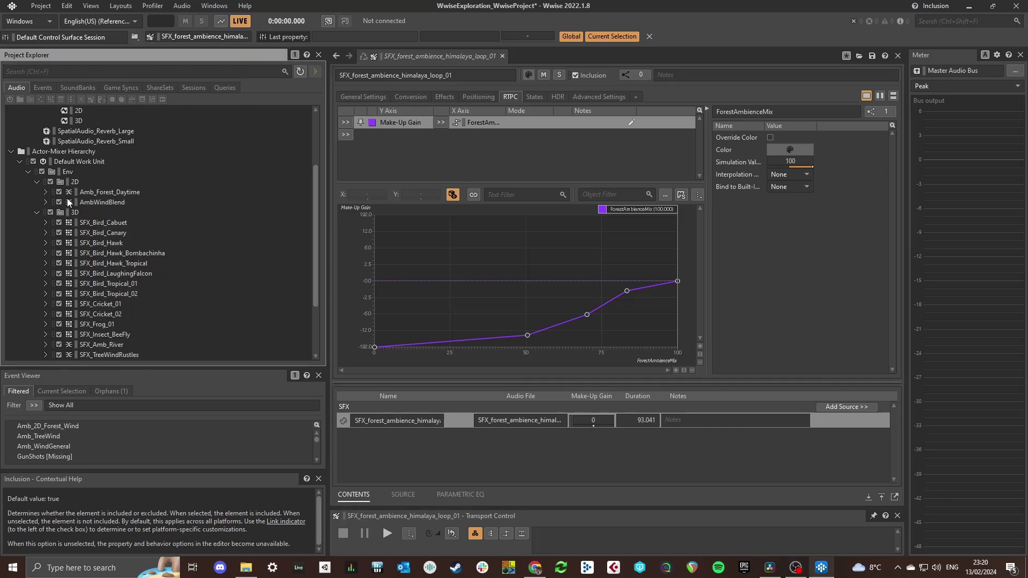
click(93, 202)
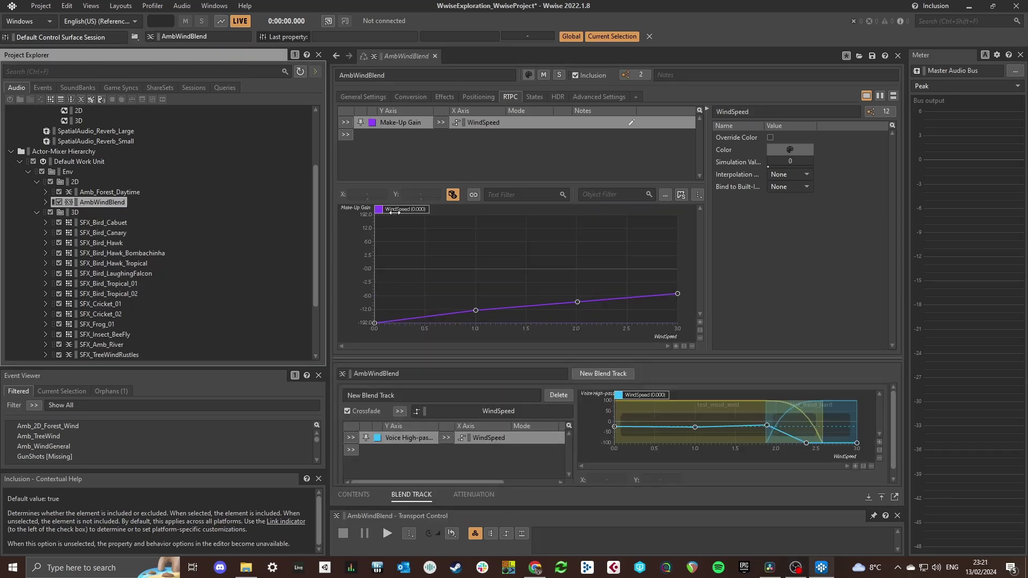
key(space)
drag(395, 211, 539, 274)
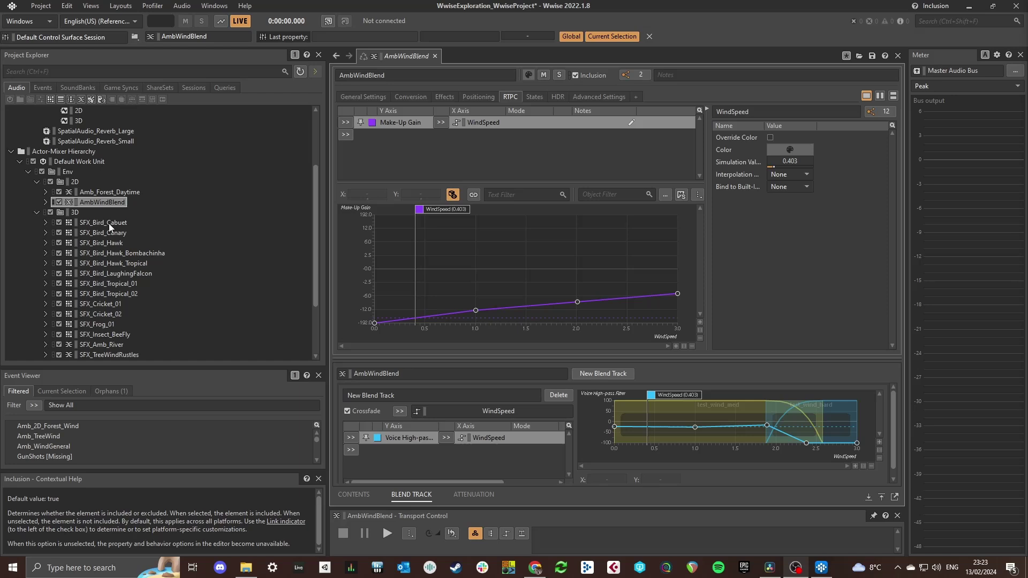
Look through the bird containers in the 3D folder from SFX_Bird_Cabuet and show SFX_Bird_Hawk_Tropical's general settings.
click(108, 223)
key(Down)
key(Down)
key(Down)
key(Down)
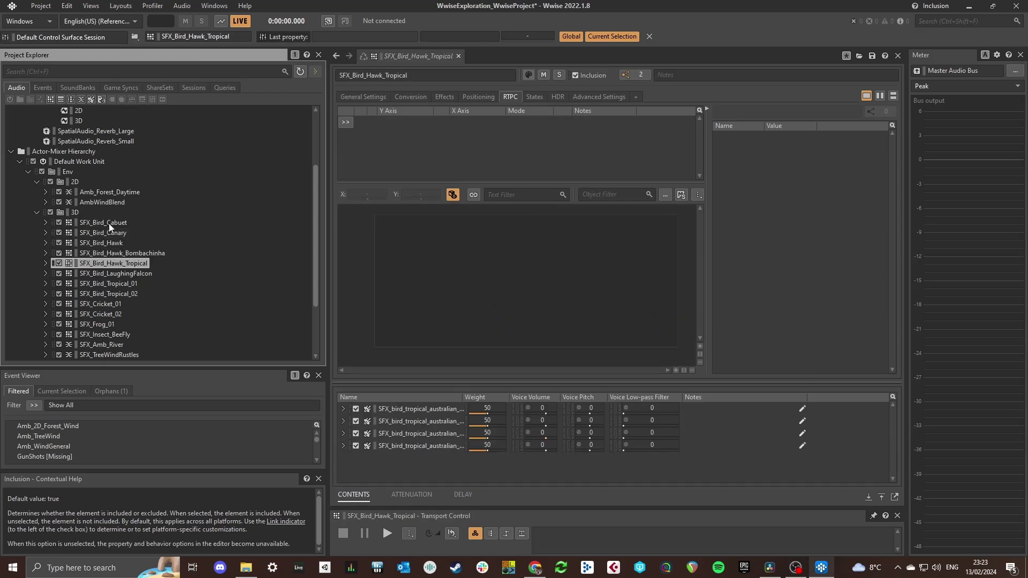
click(365, 96)
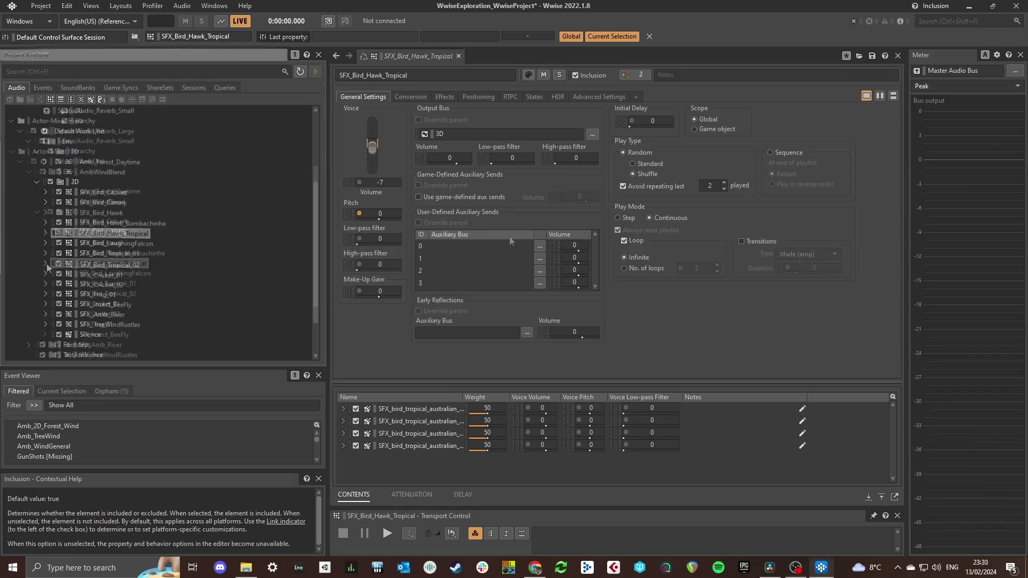
Expand the SFX_Bird_Tropical_01 container and go through its sounds up to SFX_amb_tropical_bird_03.
click(97, 244)
click(98, 252)
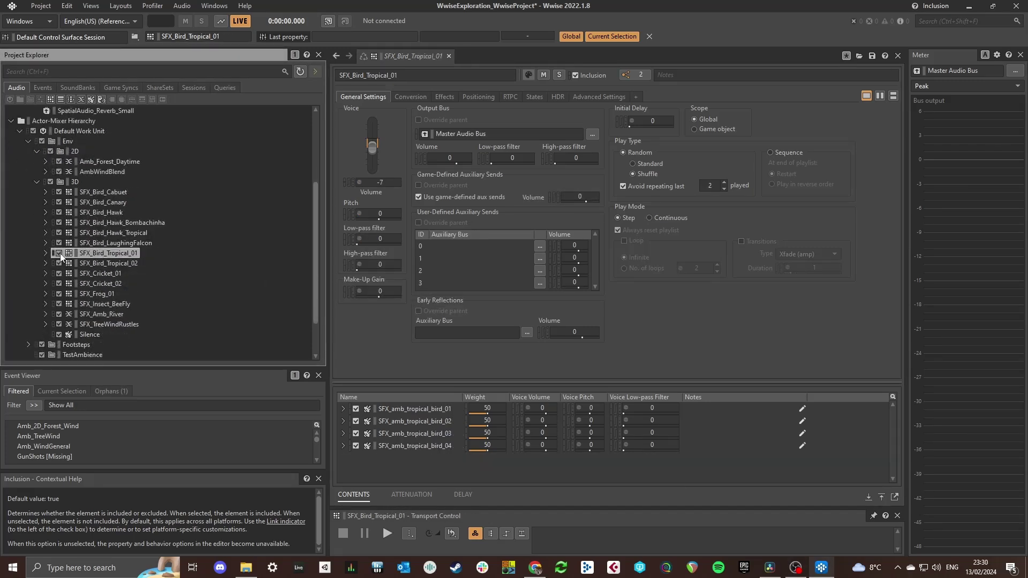
click(45, 253)
click(100, 263)
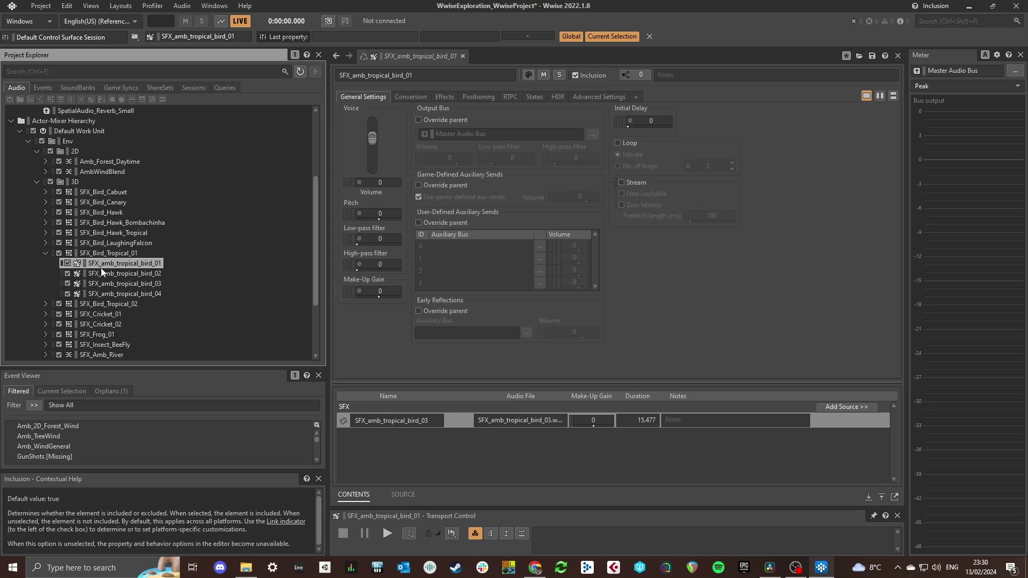
key(Down)
key(Down)
Audition the events SFX_Amb_BirdLaughingFalcon, SFX_Amb_BirdOneShot_01 and SFX_Amb_BirdOneShot_02.
click(39, 90)
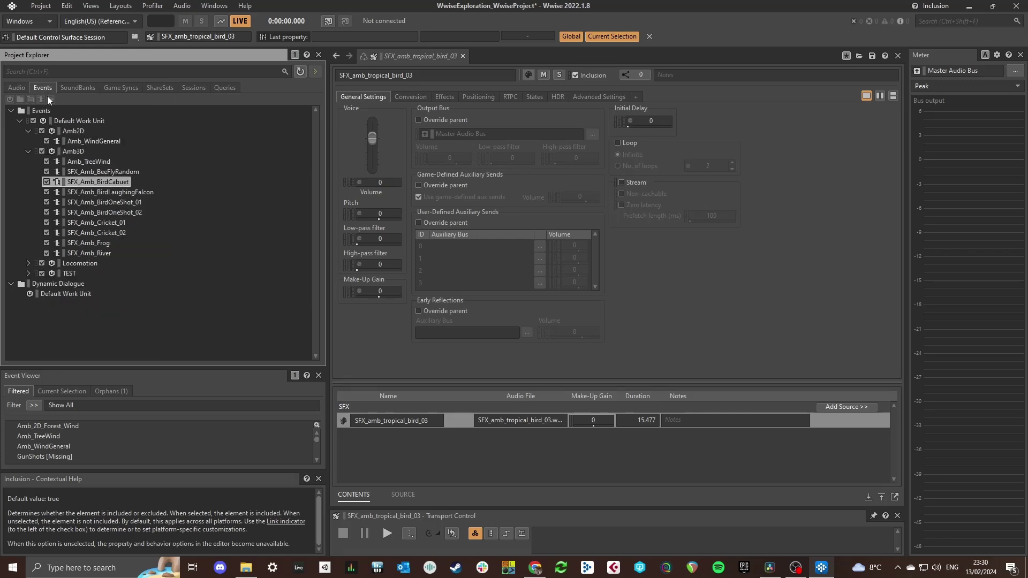
click(107, 193)
key(space)
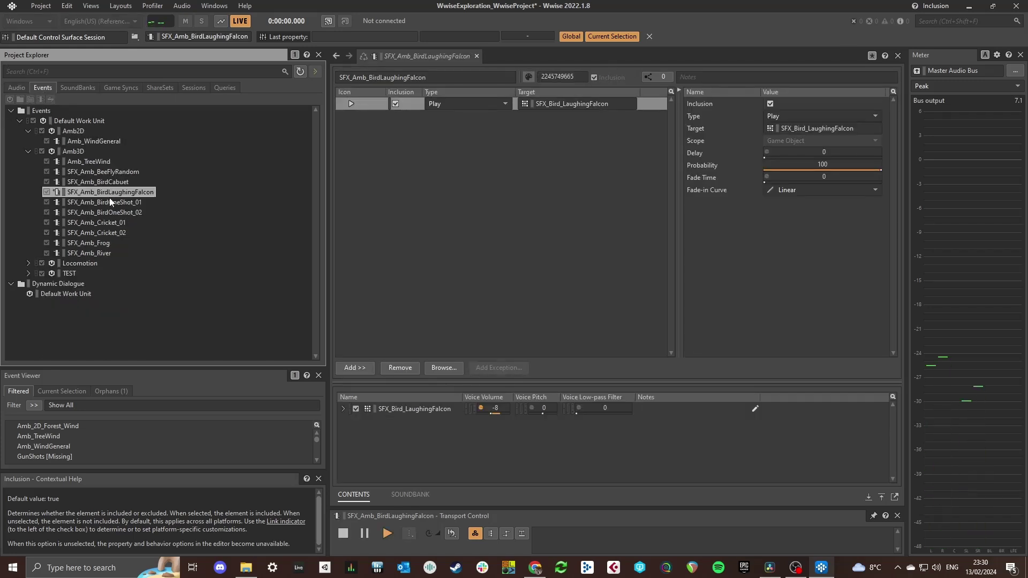
click(109, 201)
key(space)
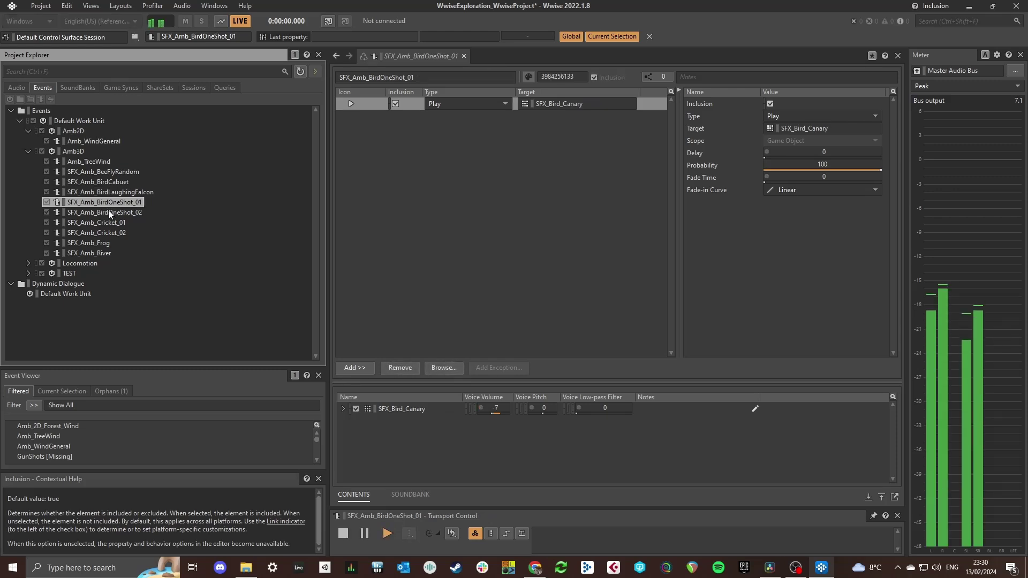
click(110, 212)
key(space)
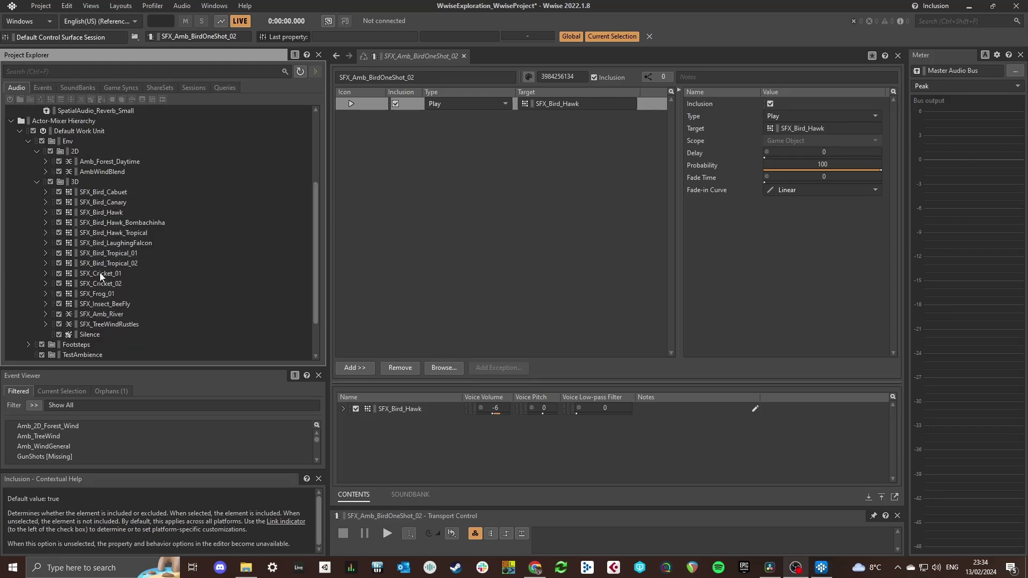
View the sounds in SFX_Cricket_01, and walk the character through the running ThirdPersonMap level in Unreal Editor.
click(100, 274)
click(411, 422)
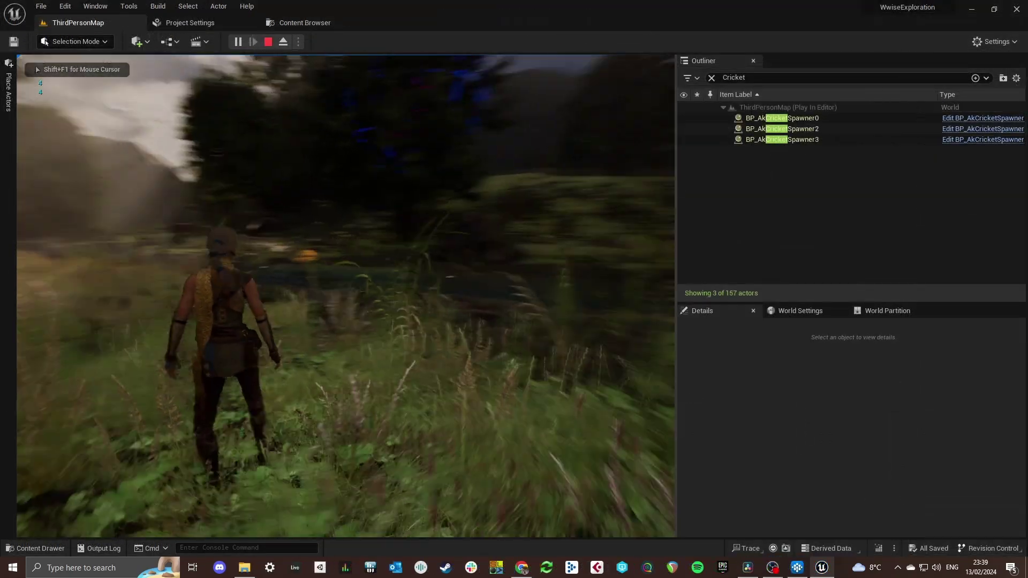
key(w)
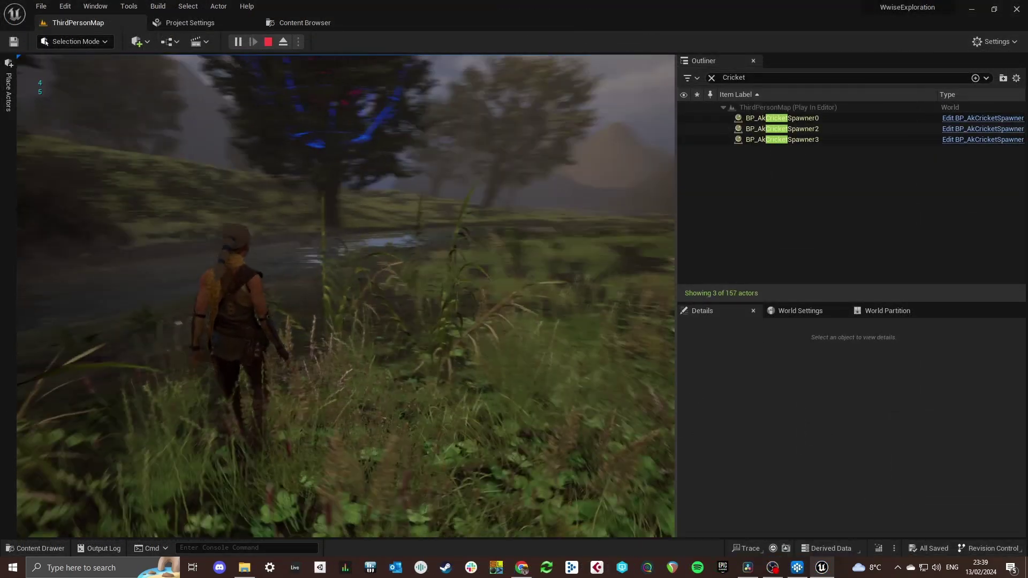
key(w)
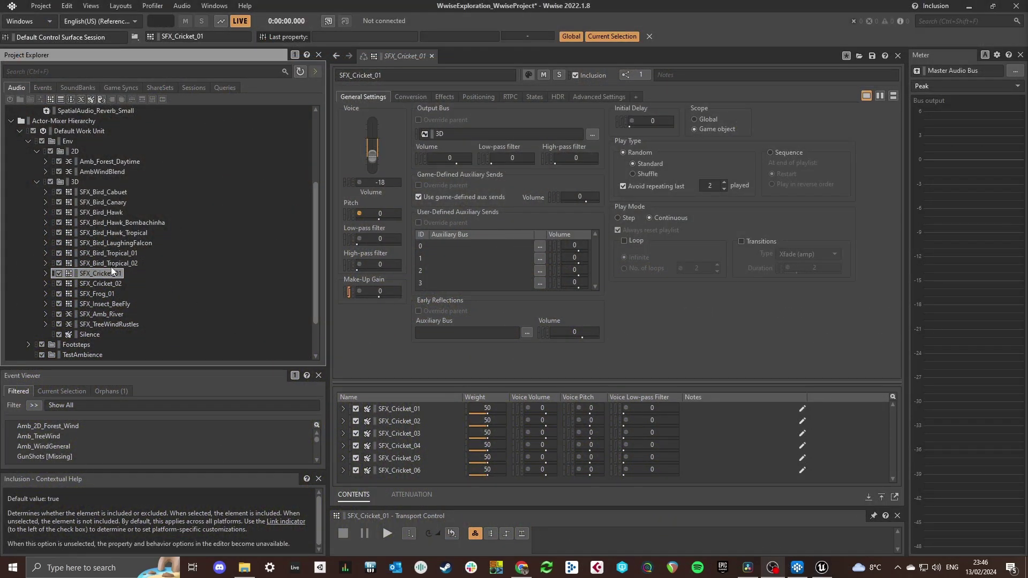
Review the bee fly-by sounds contained in the SFX_Insect_BeeFly container back in Wwise.
click(110, 305)
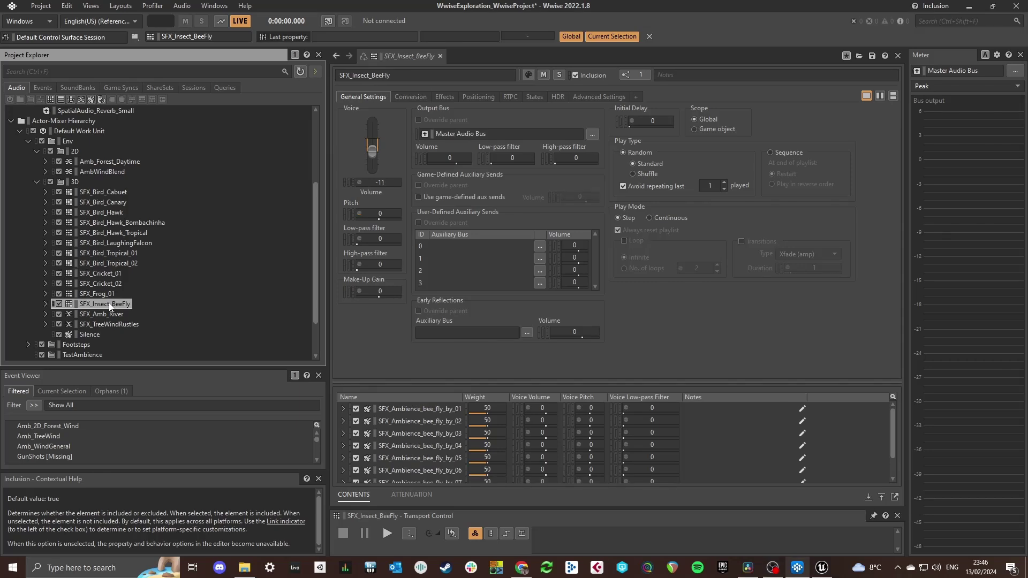
click(413, 433)
click(415, 447)
scroll(415, 449, down, 1)
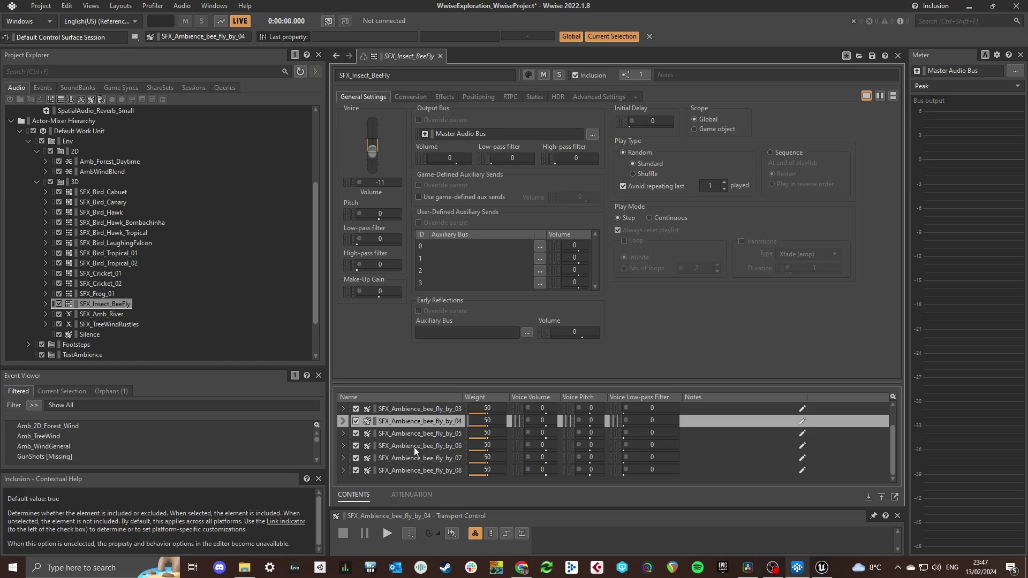
Open the 3D automation paths of SFX_Insect_BeeFly, audition the sound moving along them, and close the Position Editor.
click(475, 96)
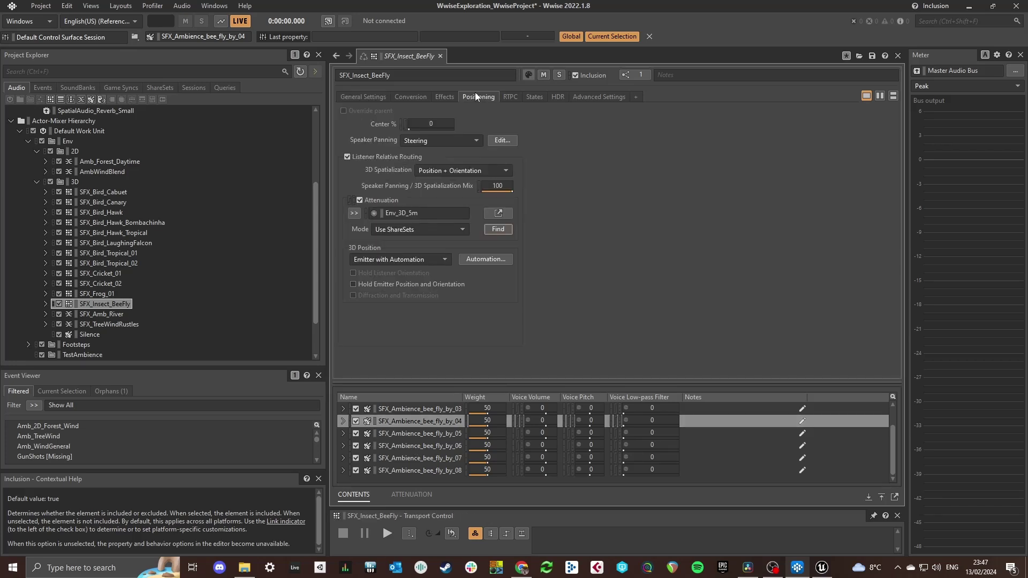
click(485, 263)
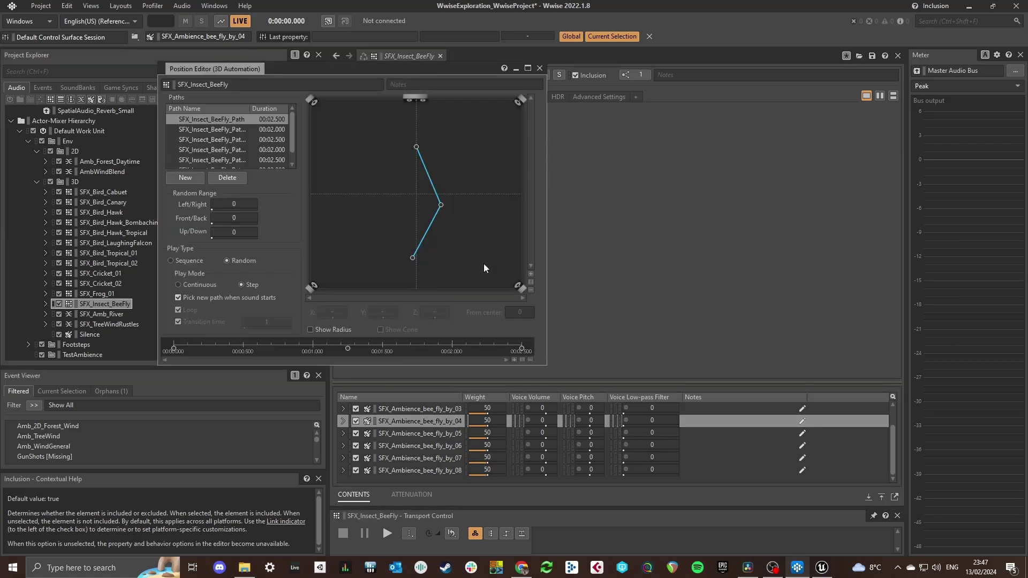
key(space)
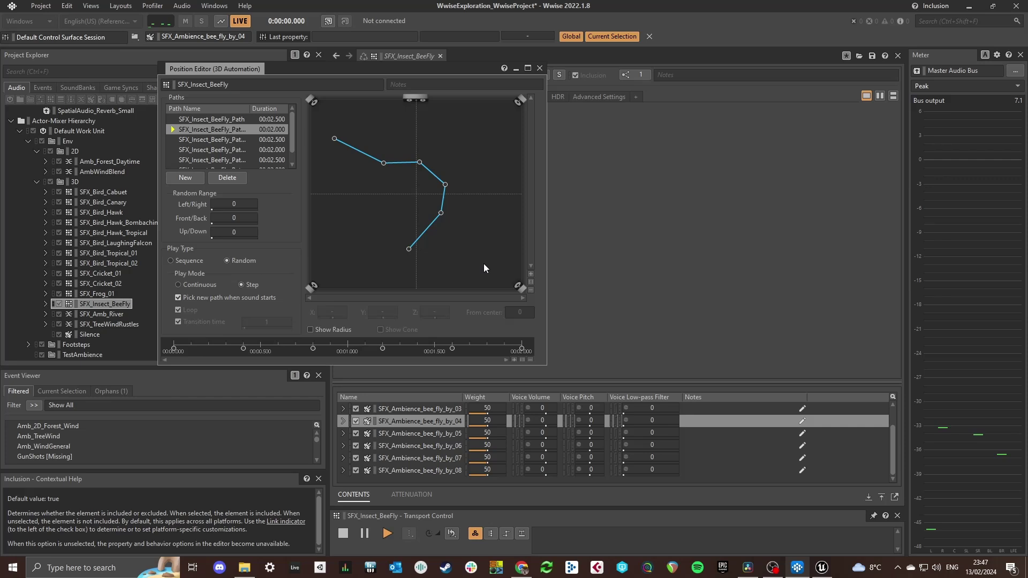
key(space)
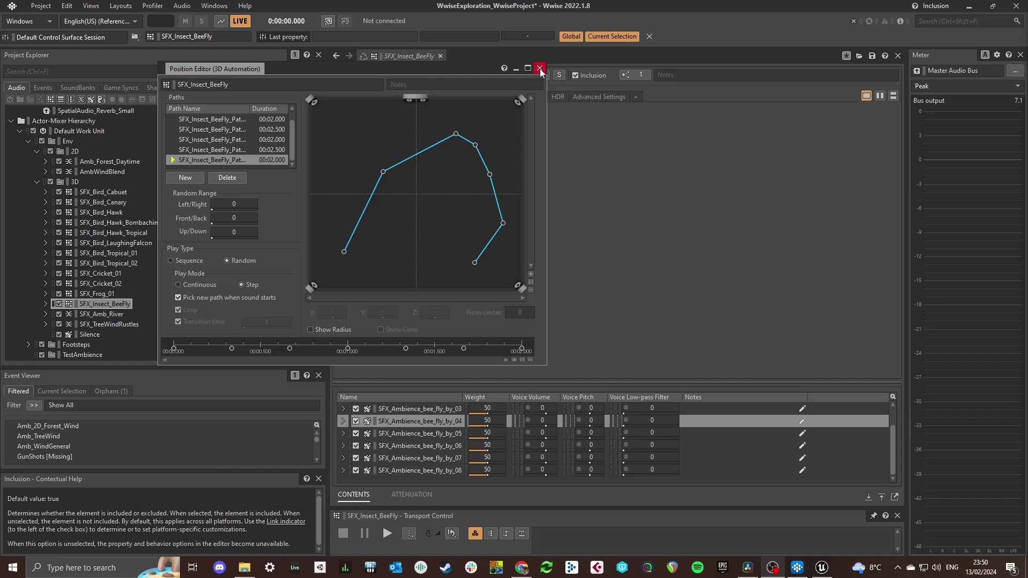
click(540, 68)
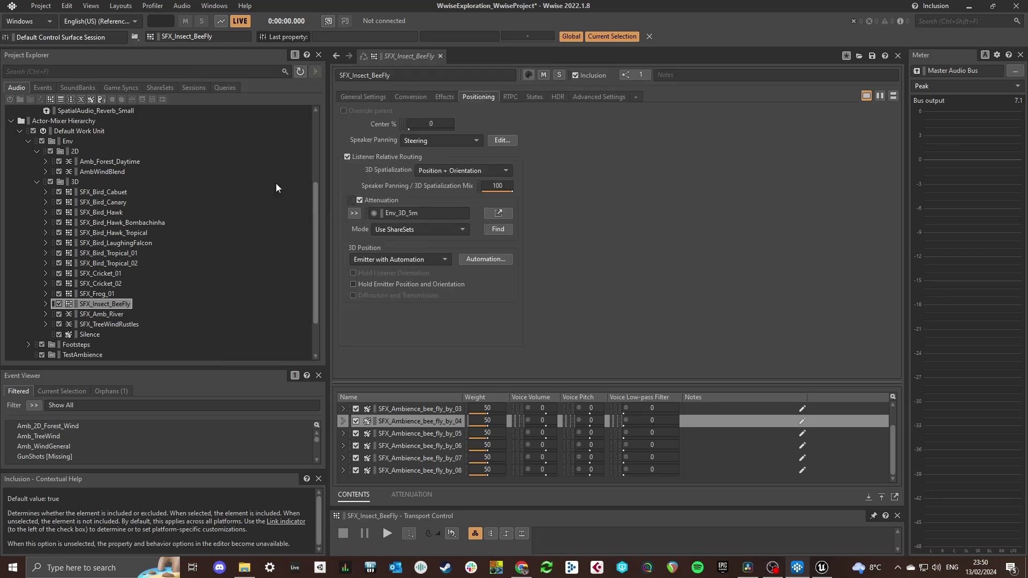
Examine the SFX_Amb_River blend container's general settings and its child sounds SFX_Amb_River_Small_Faster and SFX_Small_River_Close_01.
click(73, 315)
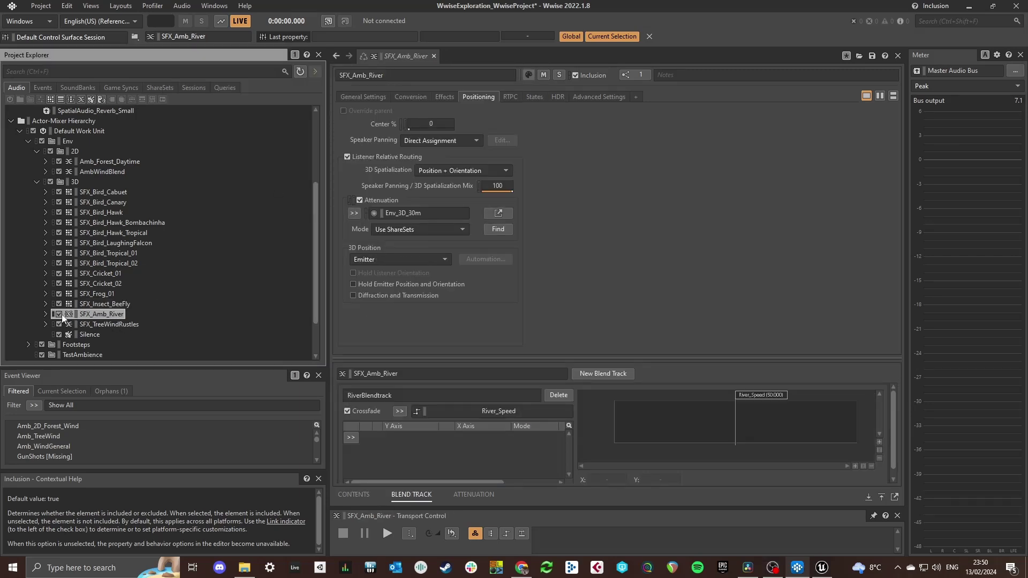
click(46, 314)
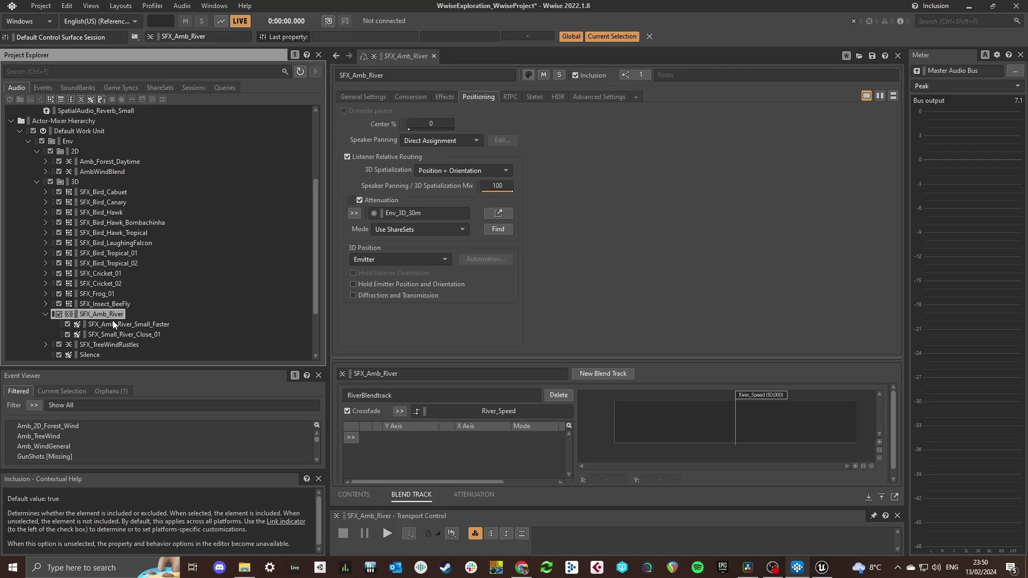
click(373, 98)
click(127, 323)
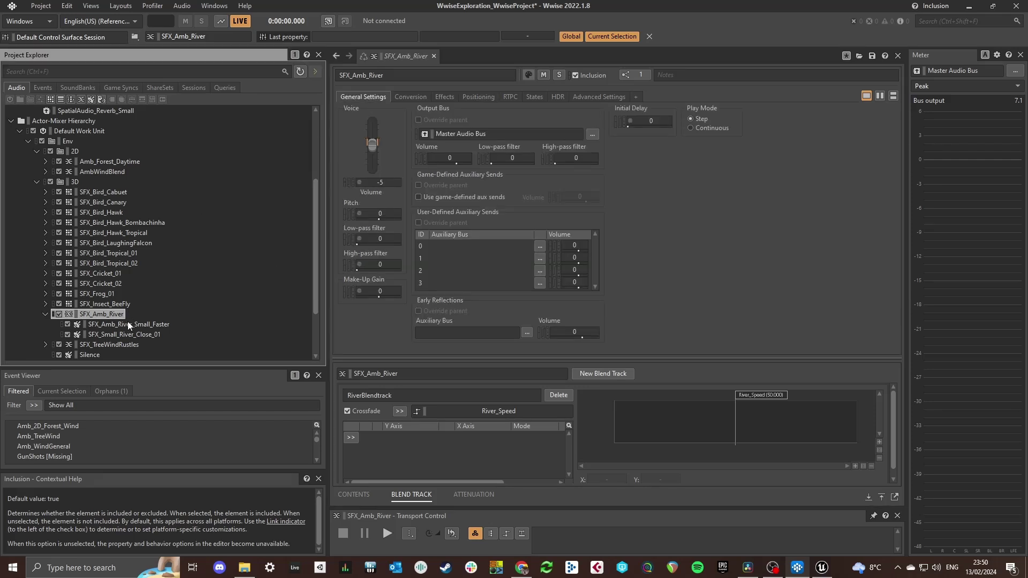
click(124, 336)
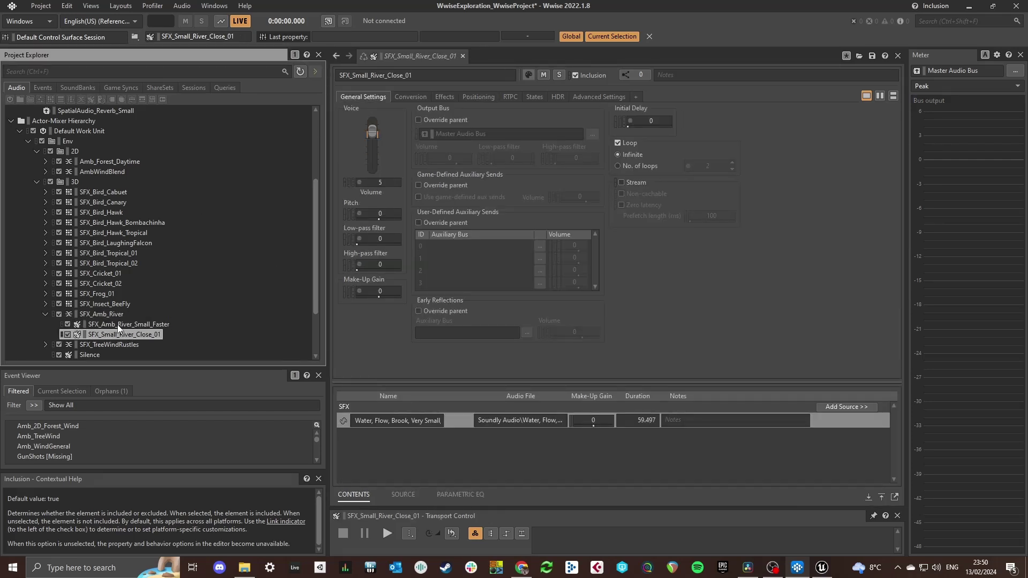
click(101, 314)
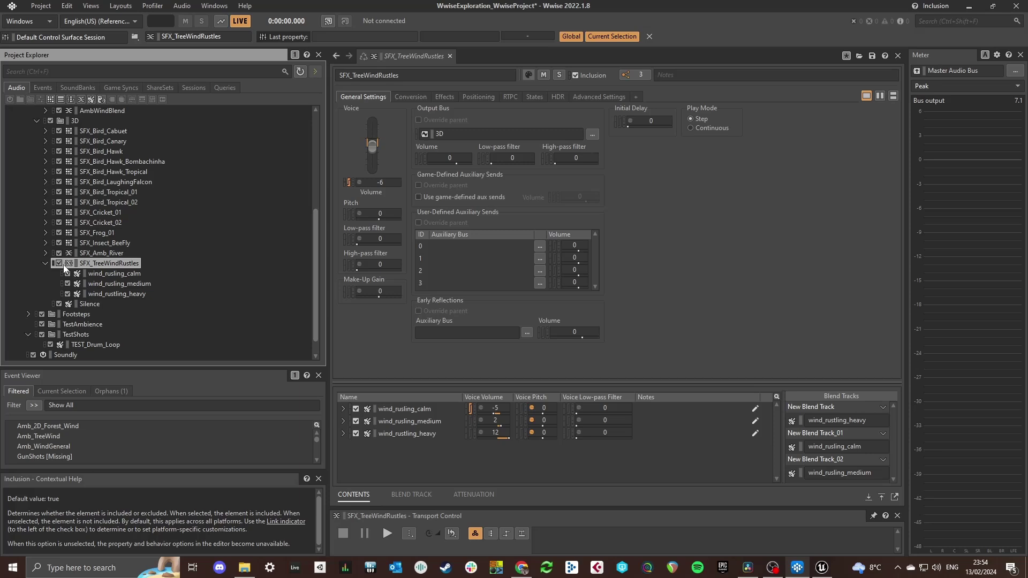
View the wind_rusling_calm, wind_rusling_medium and wind_rustling_heavy sounds, and return to their SFX_TreeWindRustles blend container.
click(102, 274)
click(109, 284)
click(111, 293)
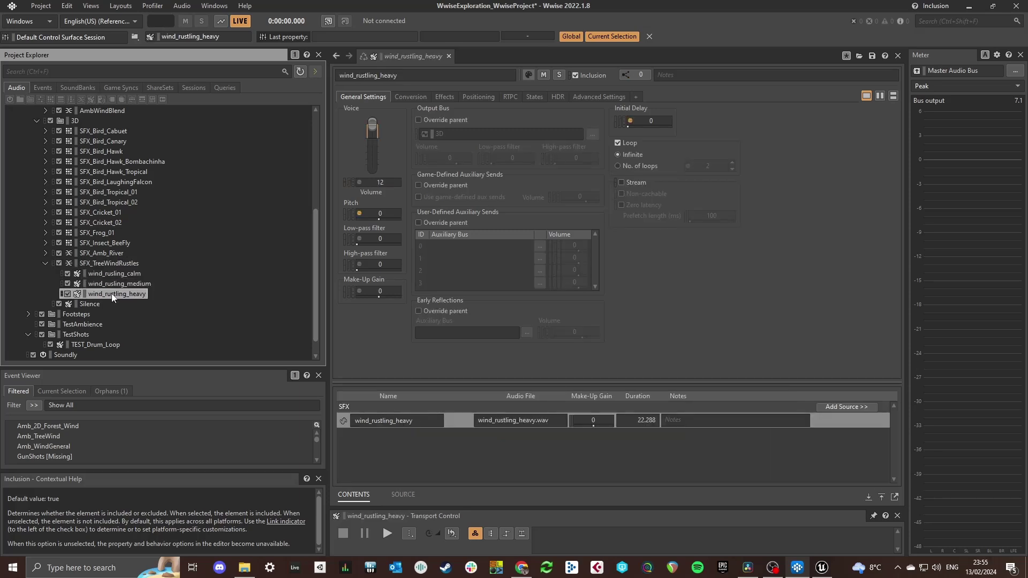
click(101, 264)
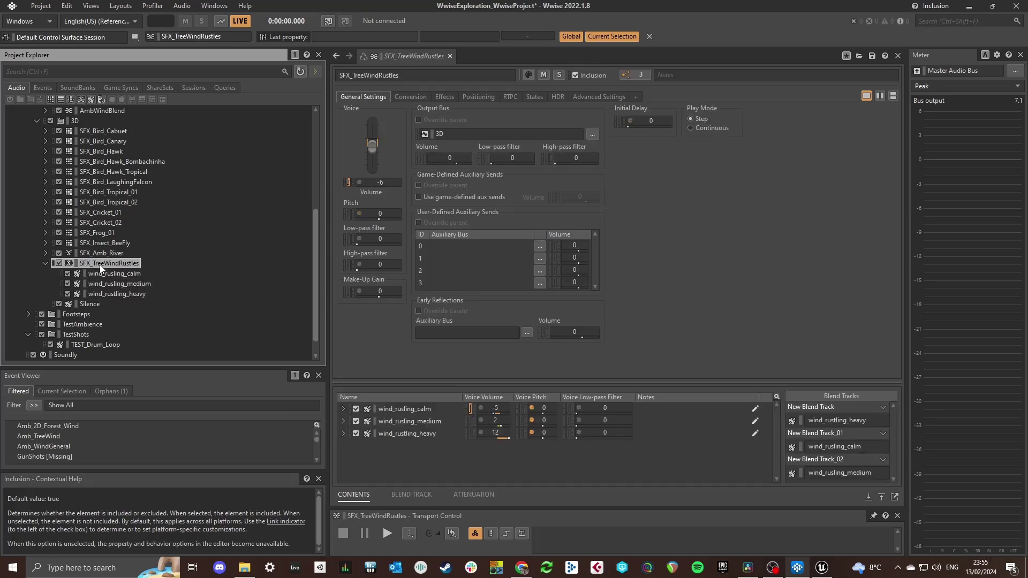
Play SFX_TreeWindRustles and raise the WindSpeed value along its blend track to audition the wind crossfade.
key(space)
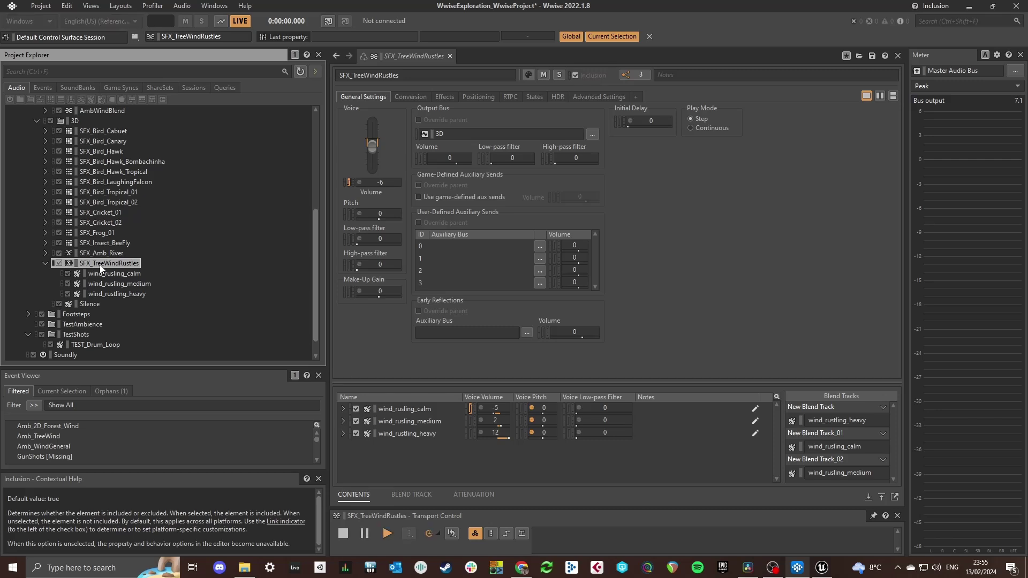
click(399, 494)
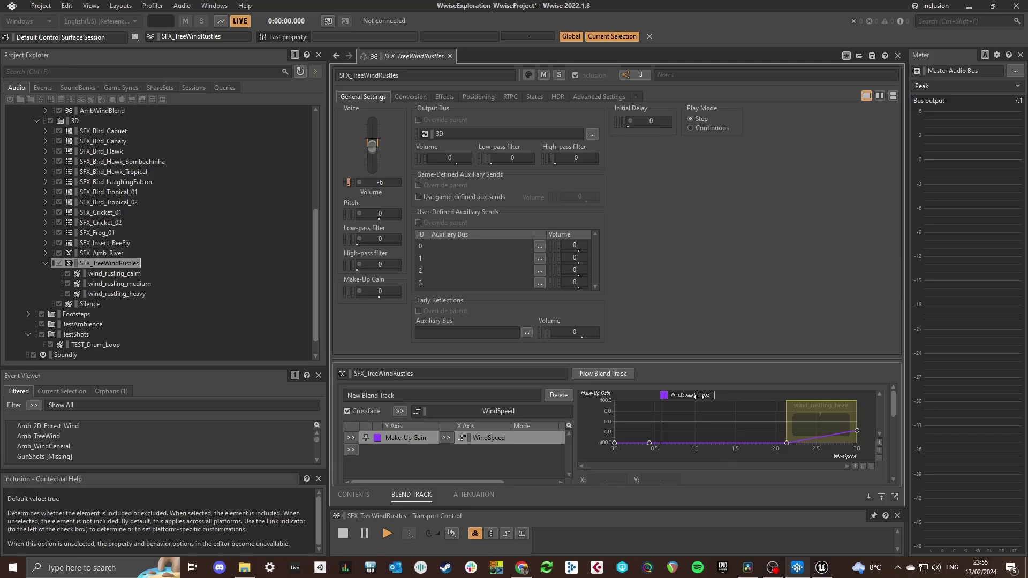
drag(702, 396, 803, 423)
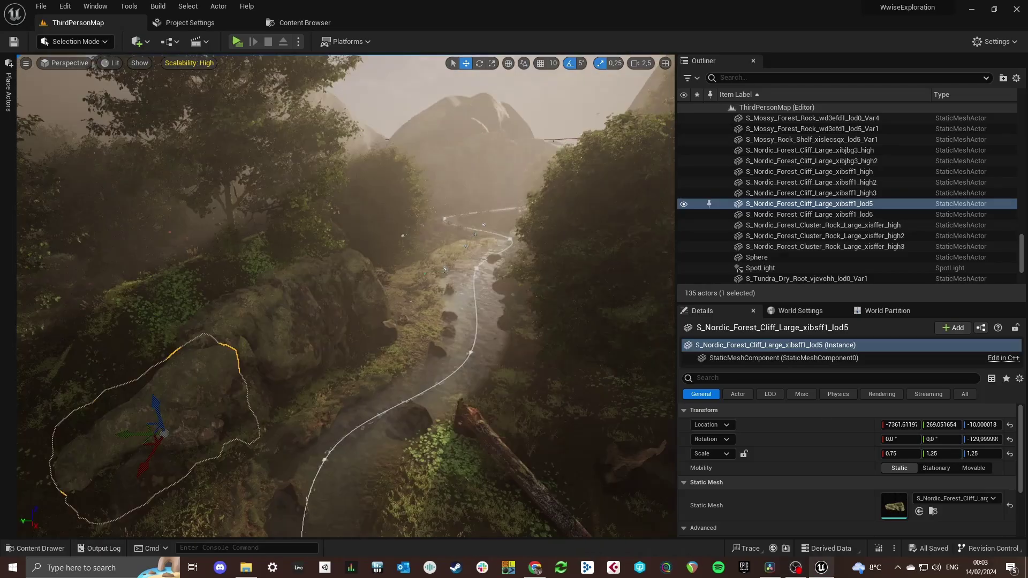
Select the fallen pine tree beside the river in Unreal Editor and undo the last element move.
click(481, 448)
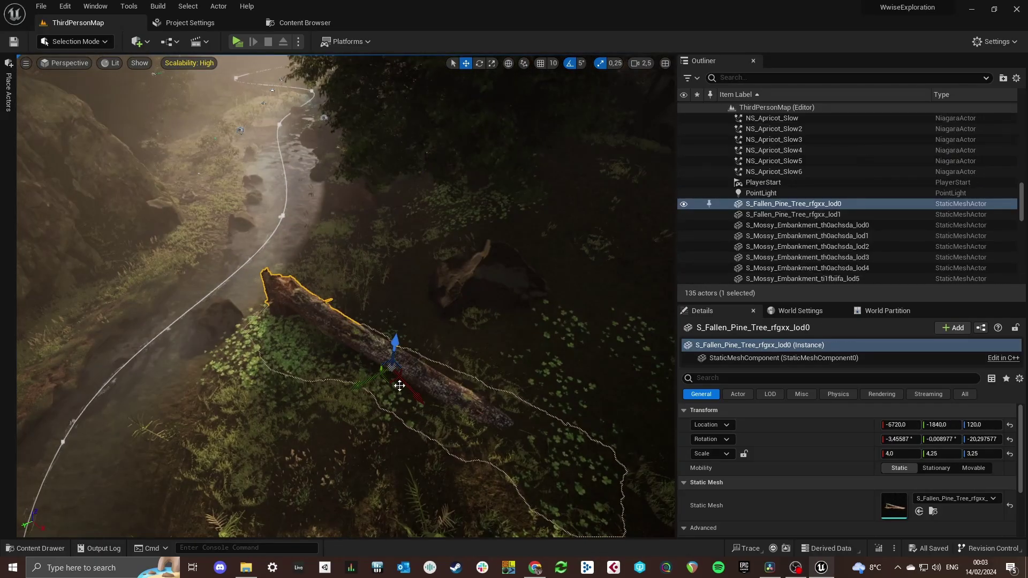
key(ctrl+z)
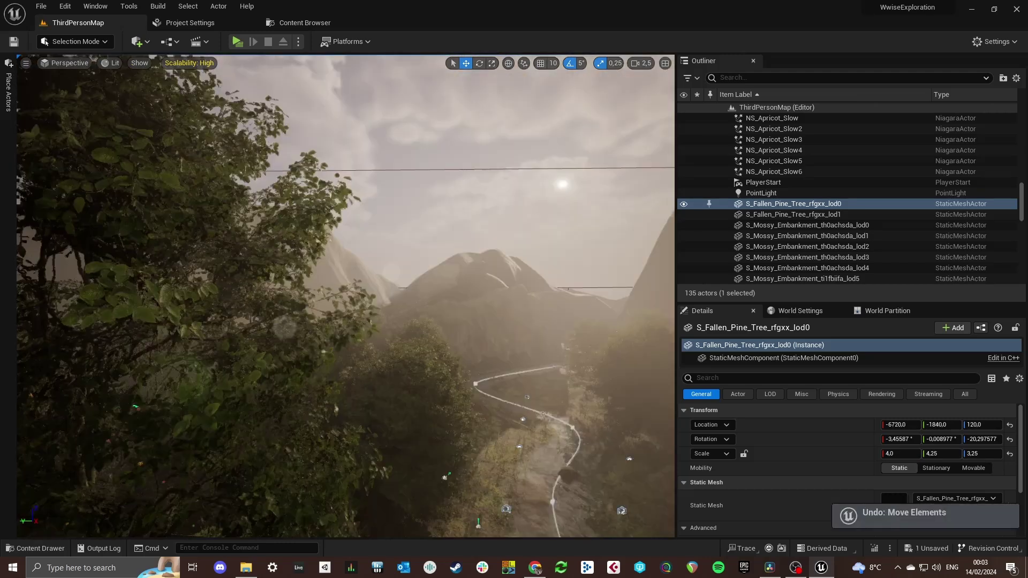
Paint clover01 foliage onto two areas of ground among the trees in Foliage mode, and return to Selection mode.
right_drag(346, 295, 346, 321)
click(94, 84)
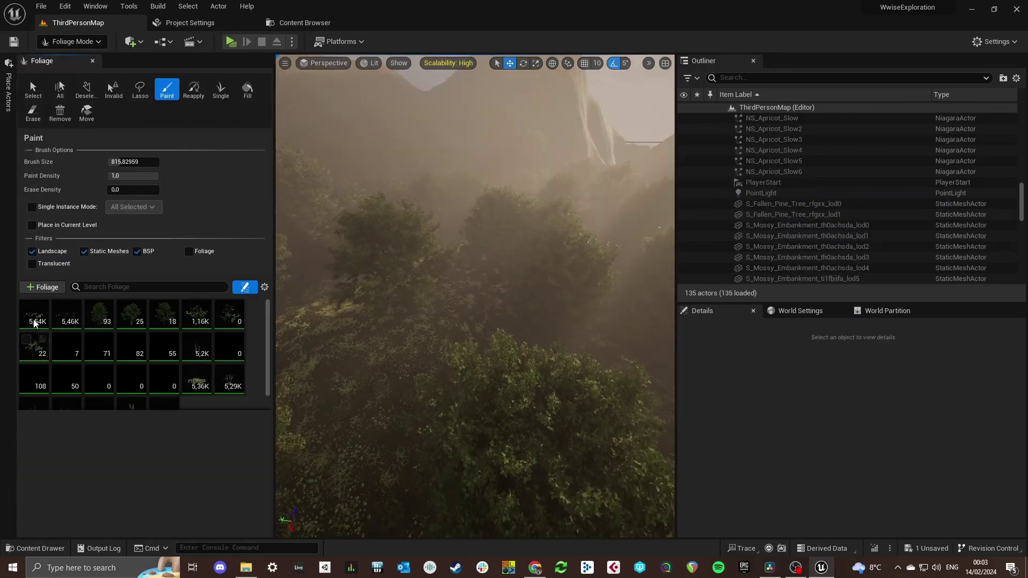
click(395, 390)
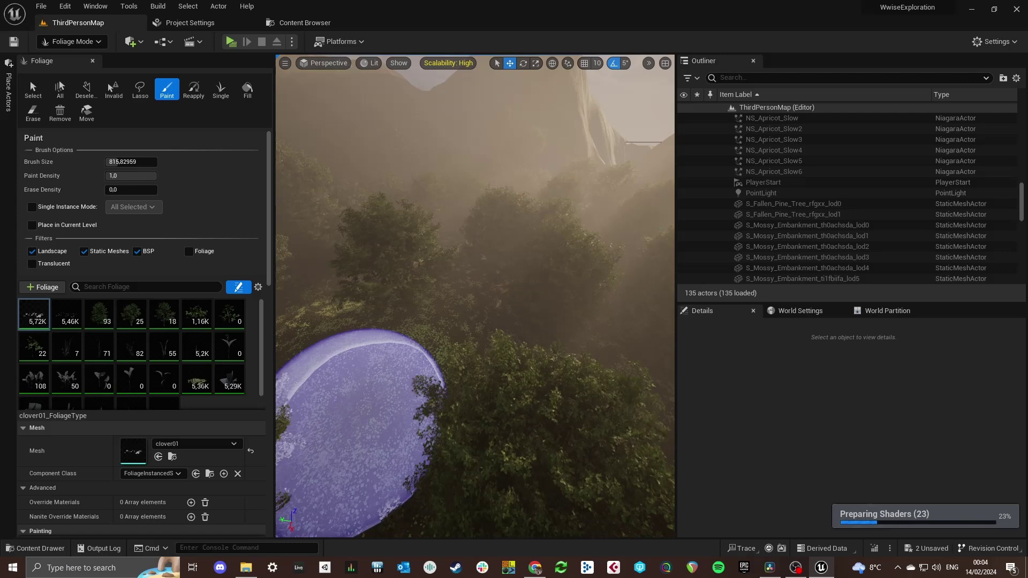
right_drag(345, 435, 540, 437)
click(444, 437)
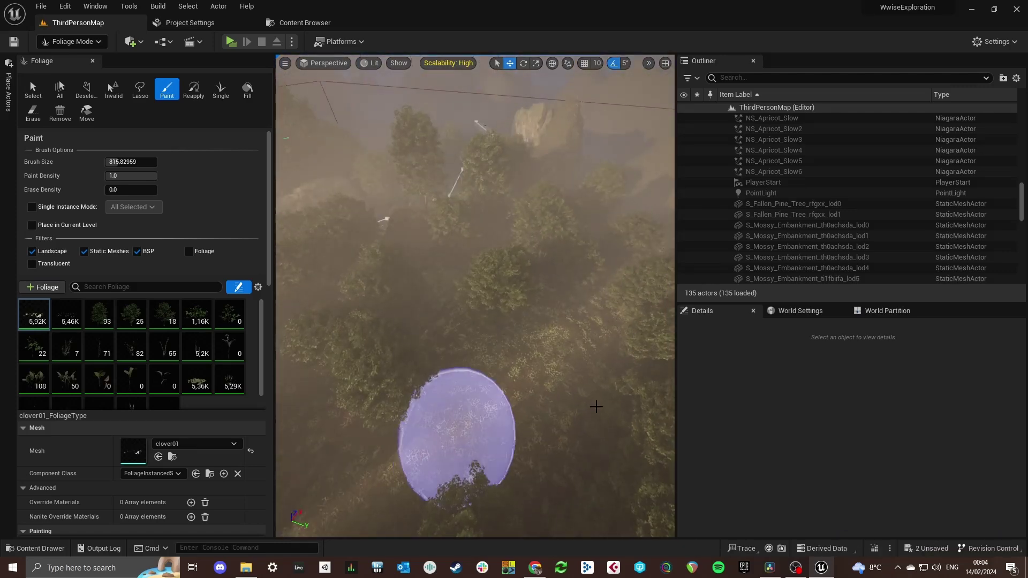
right_drag(485, 357, 177, 385)
click(72, 41)
click(80, 58)
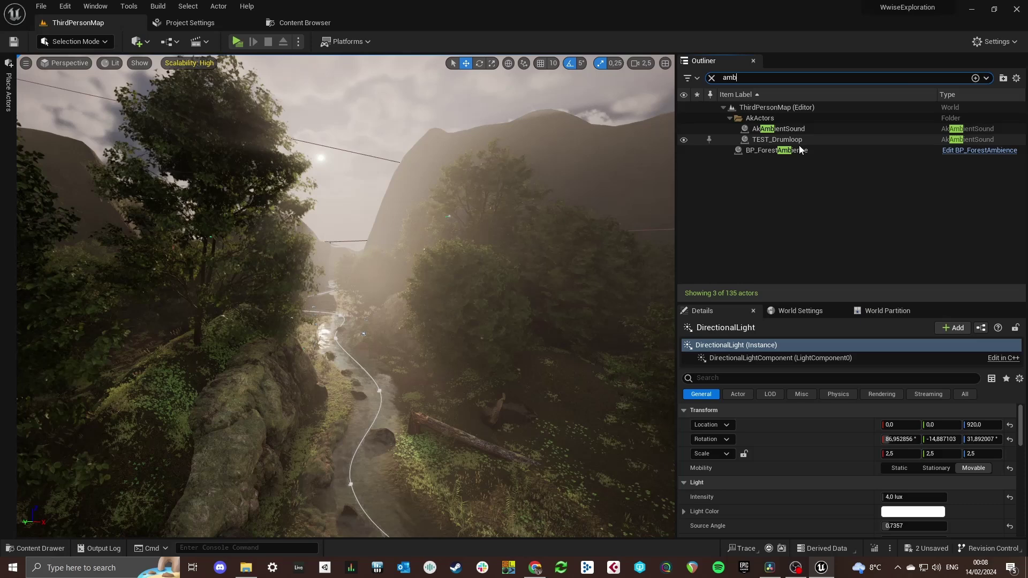
Inspect the BP_ForestAmbience actor in the level and its blueprint components Amb_2D_Forest_Wind, Ak_Wind and TreeDetector.
click(800, 150)
right_drag(357, 315, 386, 343)
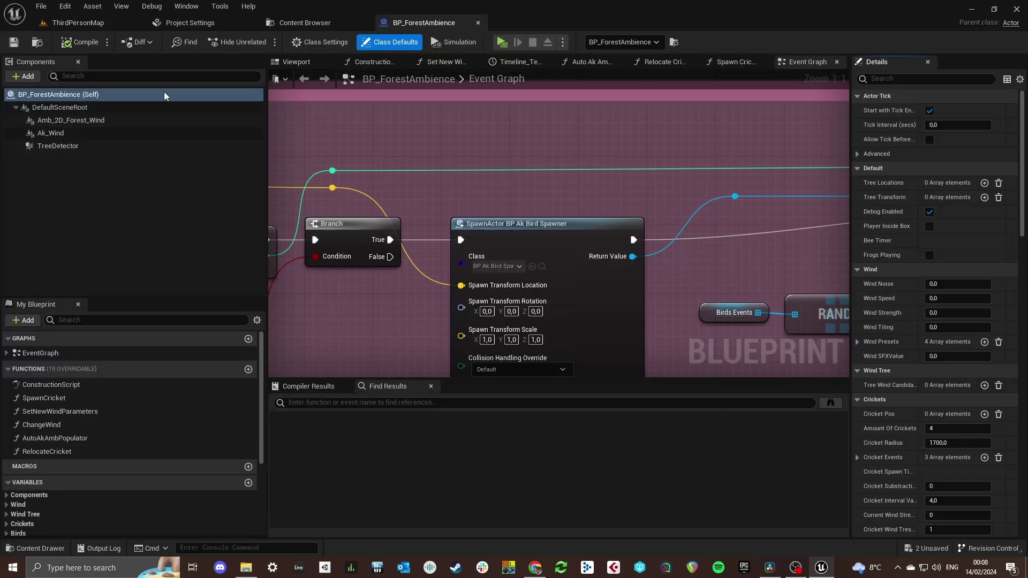
click(297, 64)
click(92, 110)
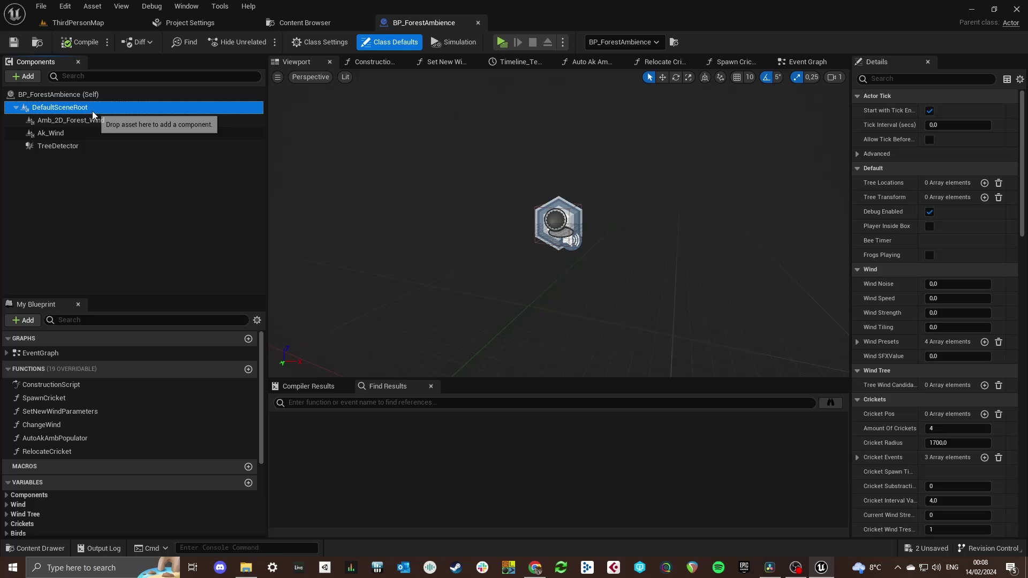
click(88, 120)
click(85, 133)
click(84, 147)
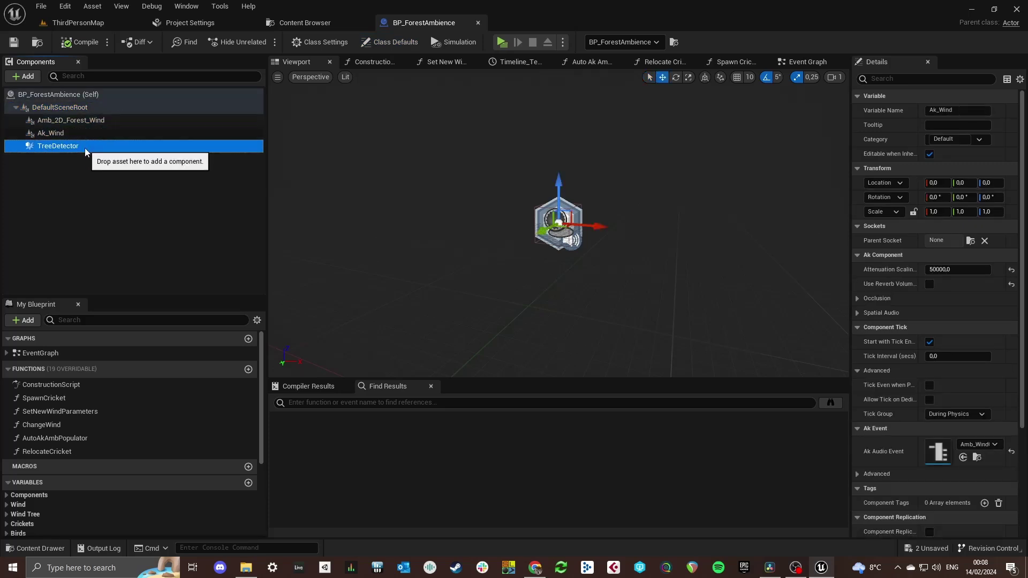
scroll(480, 214, up, 2)
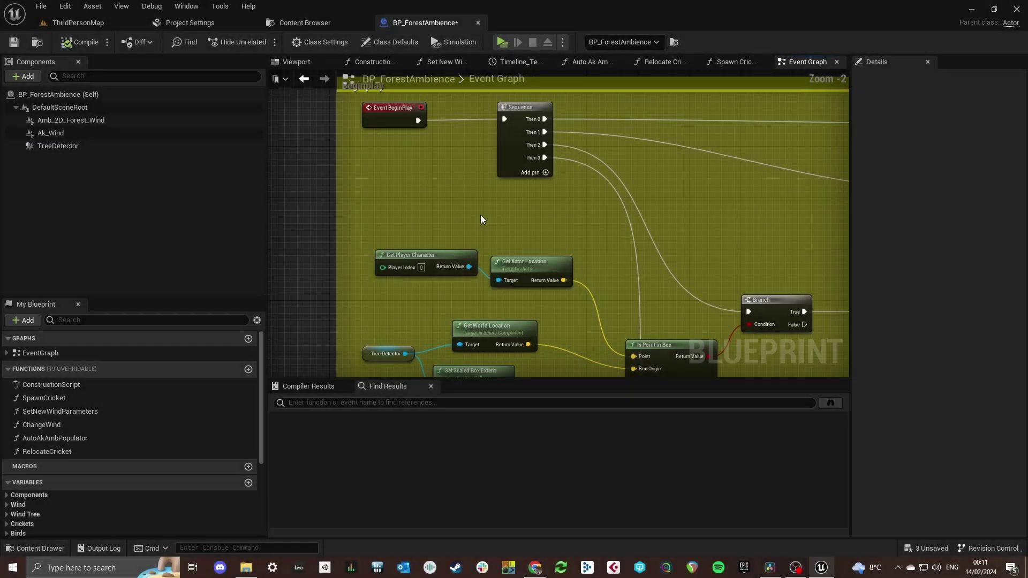
Follow the event graph from BeginPlay to the StartCalculatingTreePositions event and examine its tree filtering and TreeDetector box check.
right_drag(503, 225, 483, 209)
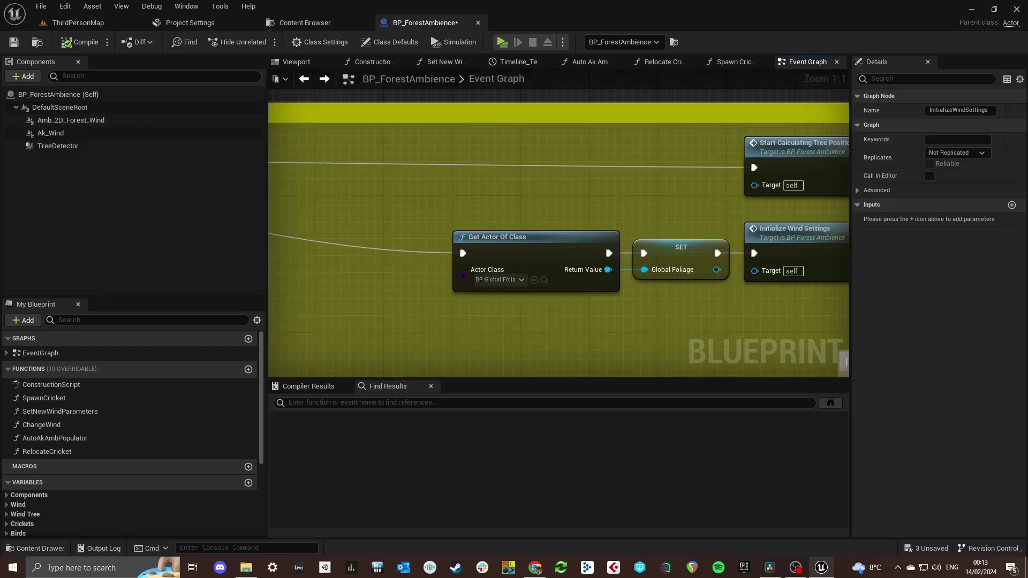
scroll(613, 171, up, 3)
double_click(613, 172)
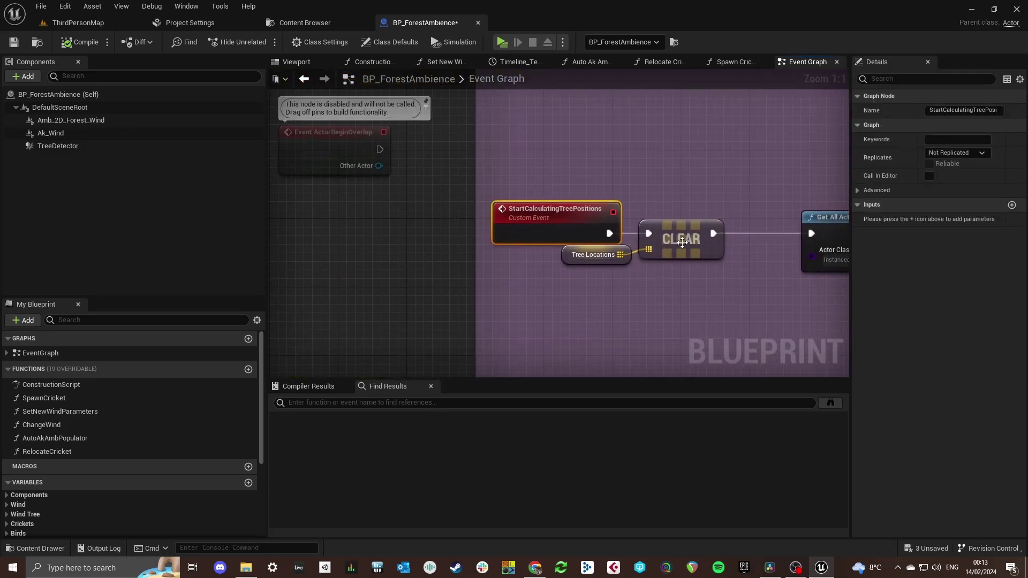
scroll(471, 276, down, 3)
right_drag(630, 294, 399, 243)
right_drag(803, 284, 525, 300)
scroll(525, 305, down, 2)
scroll(703, 291, up, 5)
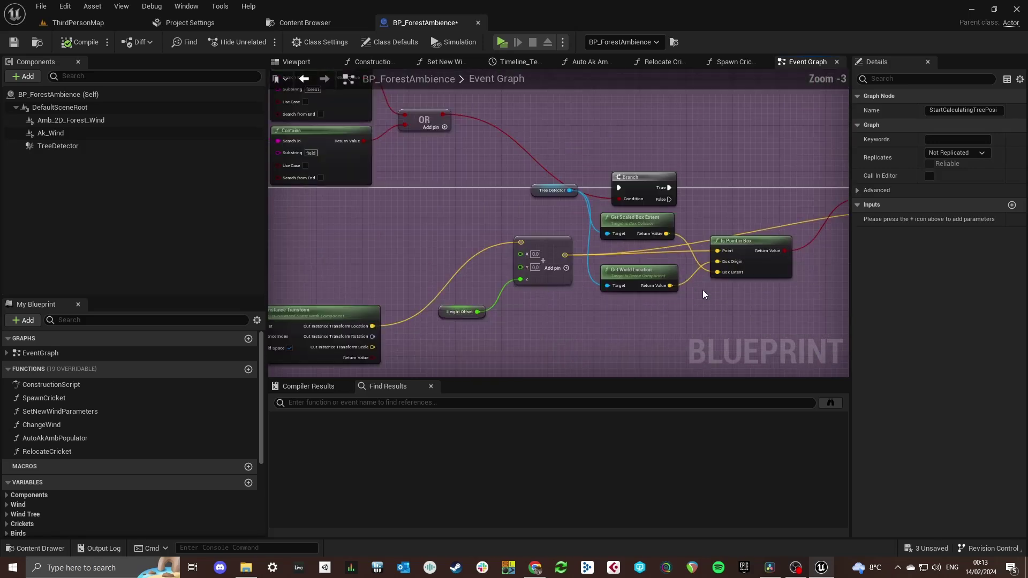
right_drag(727, 300, 354, 332)
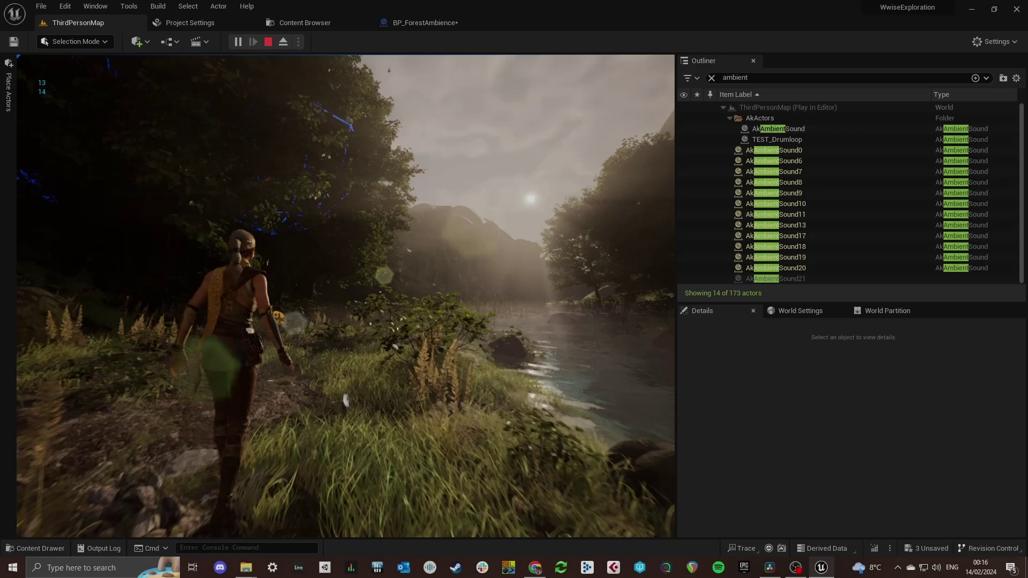
Run the character along the river and through the forest in the playing level, watching the debug spheres and spawned ambient sounds.
key(w)
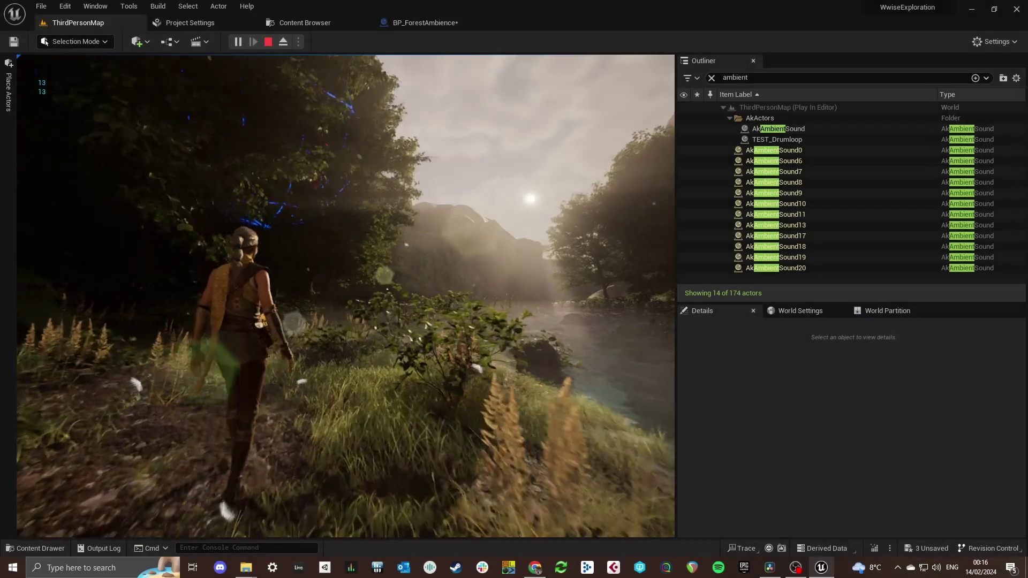
key(w)
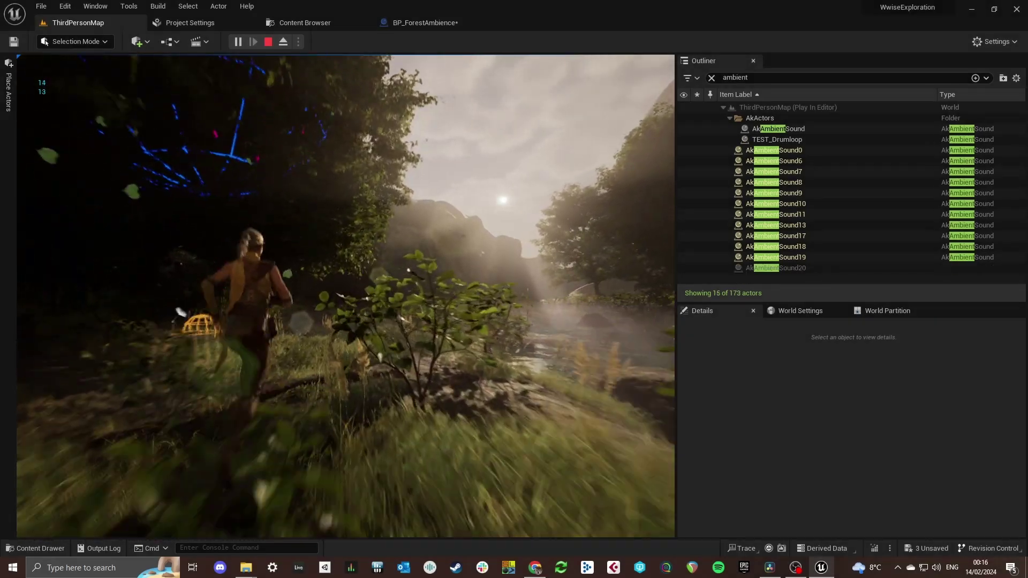
key(w)
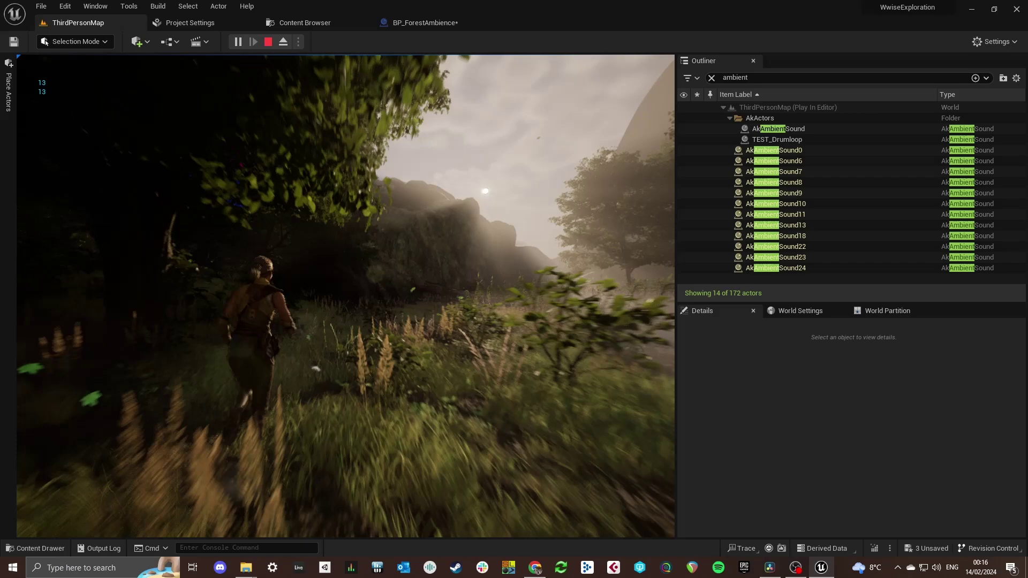
key(w)
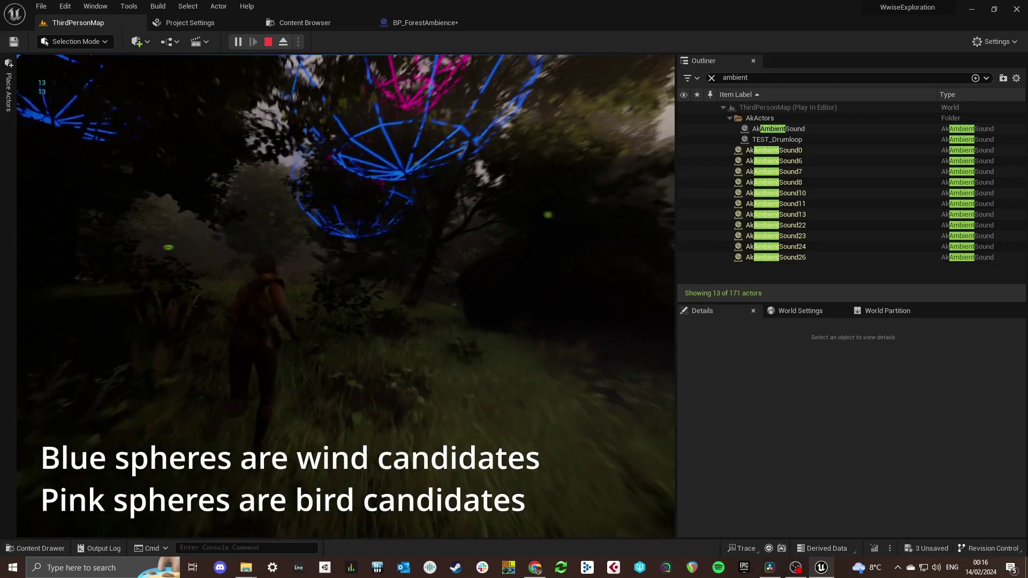
key(w)
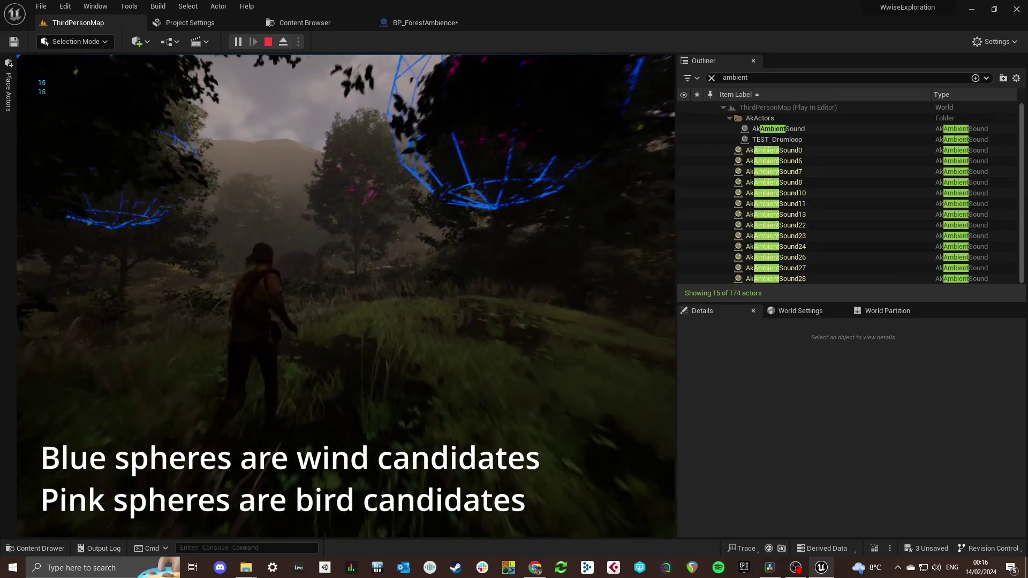
key(w)
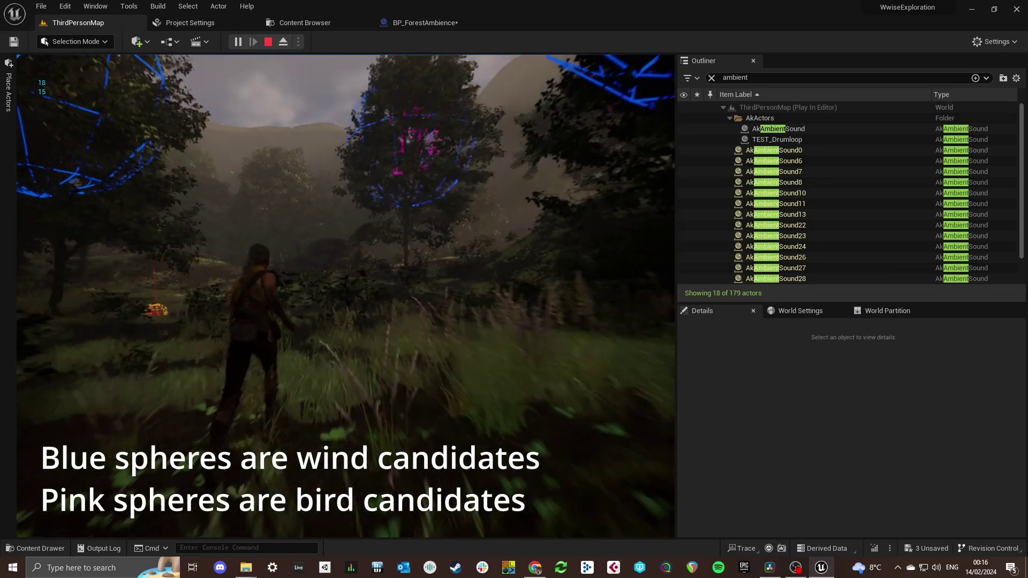
key(w)
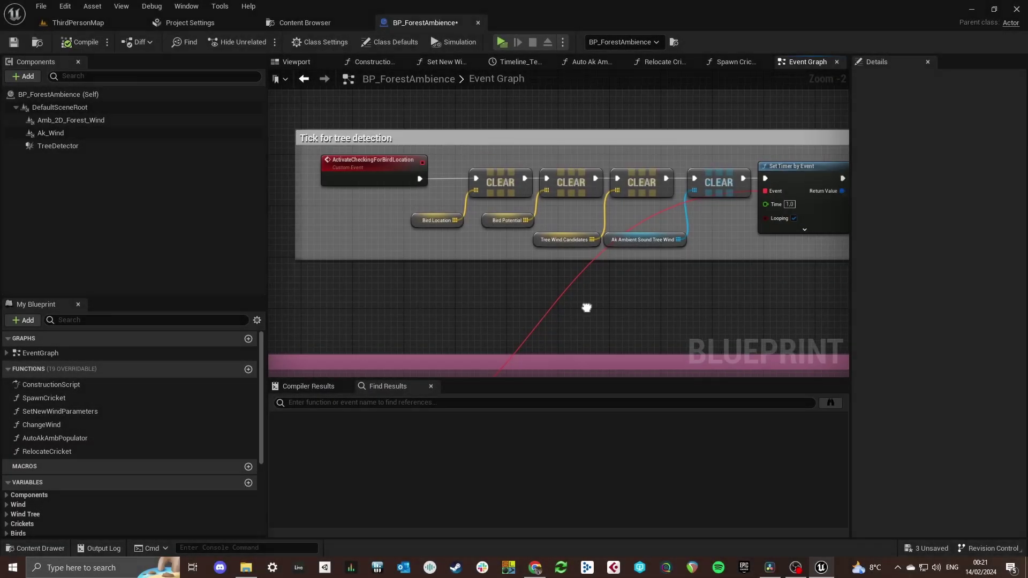
Examine the tree detection tick logic in BP_ForestAmbience, from the ActivateCheckingForBirdLocation event into the bird location nodes below.
right_drag(587, 307, 560, 168)
scroll(495, 303, down, 3)
scroll(454, 288, up, 5)
right_drag(476, 329, 417, 306)
right_drag(595, 348, 363, 316)
scroll(539, 296, down, 3)
right_drag(635, 284, 412, 277)
scroll(412, 278, down, 2)
right_drag(591, 272, 552, 247)
scroll(779, 259, up, 3)
right_drag(785, 259, 739, 289)
click(358, 201)
right_drag(356, 228, 699, 233)
click(439, 251)
right_drag(511, 308, 289, 208)
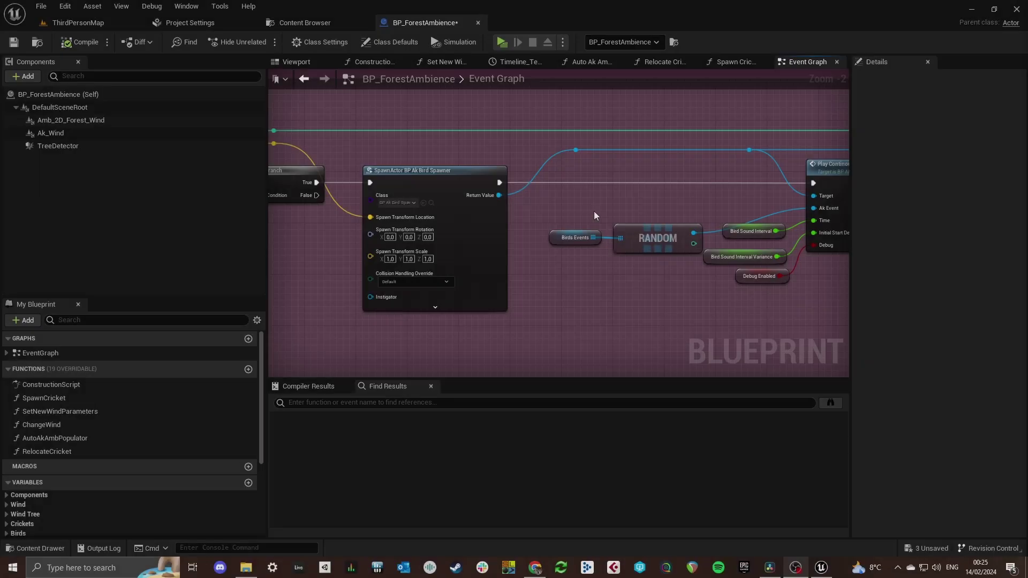
Open the BP_AkBirdSpawner blueprint from the class used by the bird SpawnActor node.
scroll(698, 282, up, 2)
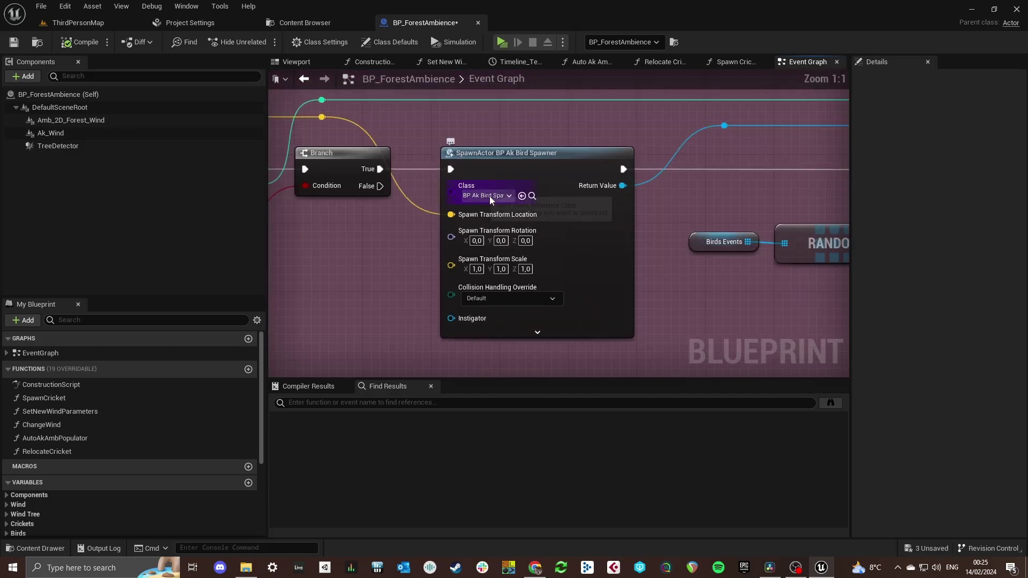
click(531, 196)
double_click(336, 109)
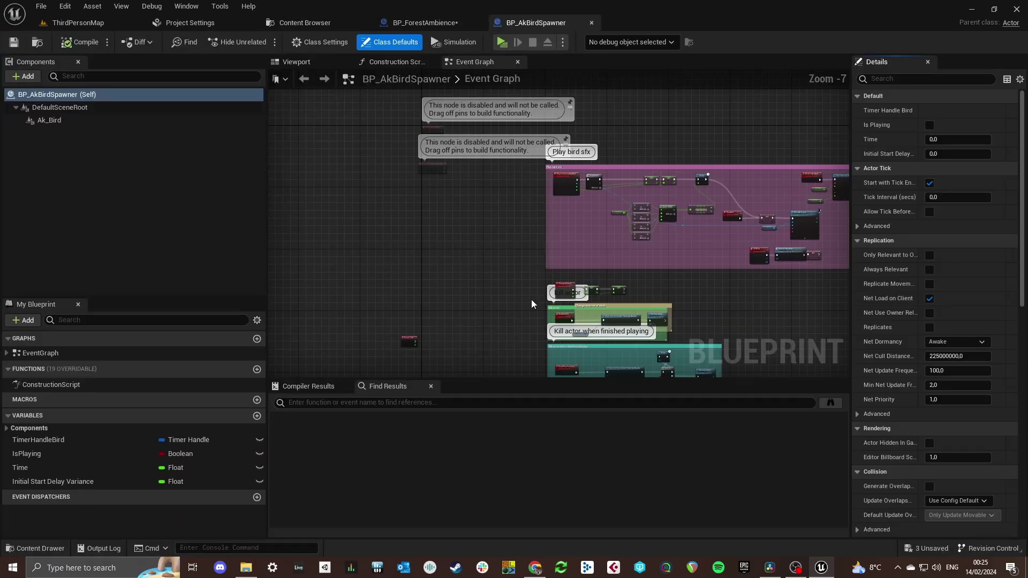
Examine the Play bird sfx logic in BP_AkBirdSpawner's event graph, including its Post Ak Event and SFXEnd nodes, and the sections below.
scroll(575, 260, up, 6)
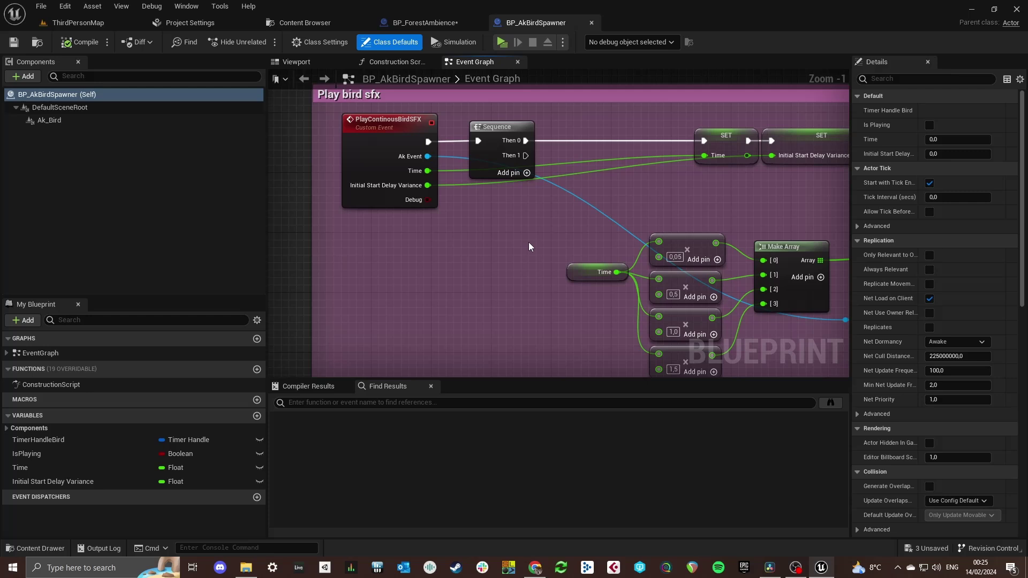
right_drag(565, 259, 379, 232)
right_drag(737, 323, 292, 307)
right_drag(631, 261, 629, 189)
scroll(546, 263, down, 2)
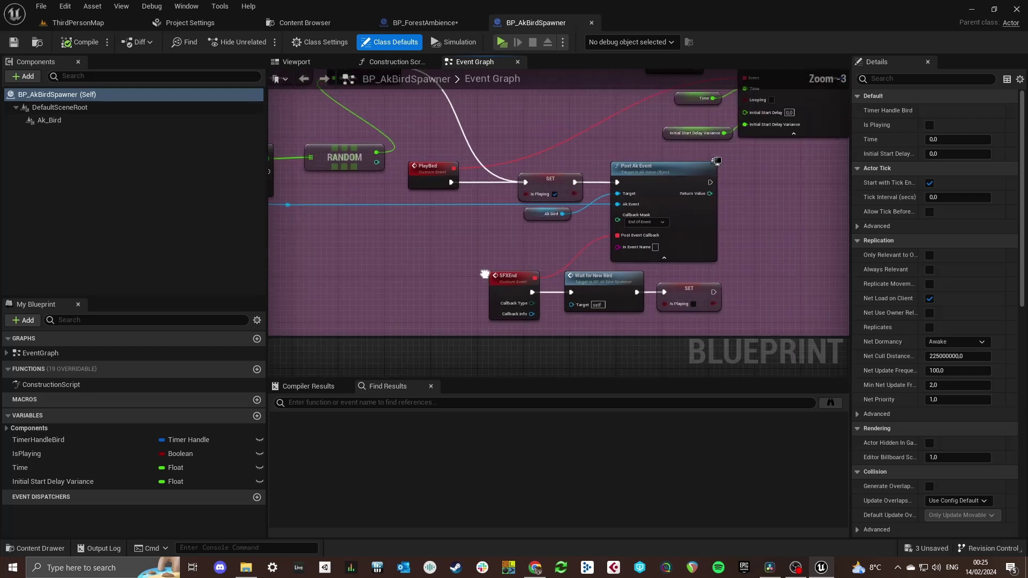
scroll(484, 273, down, 1)
right_drag(339, 372, 771, 148)
scroll(471, 259, up, 4)
right_drag(552, 292, 392, 198)
right_drag(572, 261, 387, 229)
right_drag(662, 276, 579, 268)
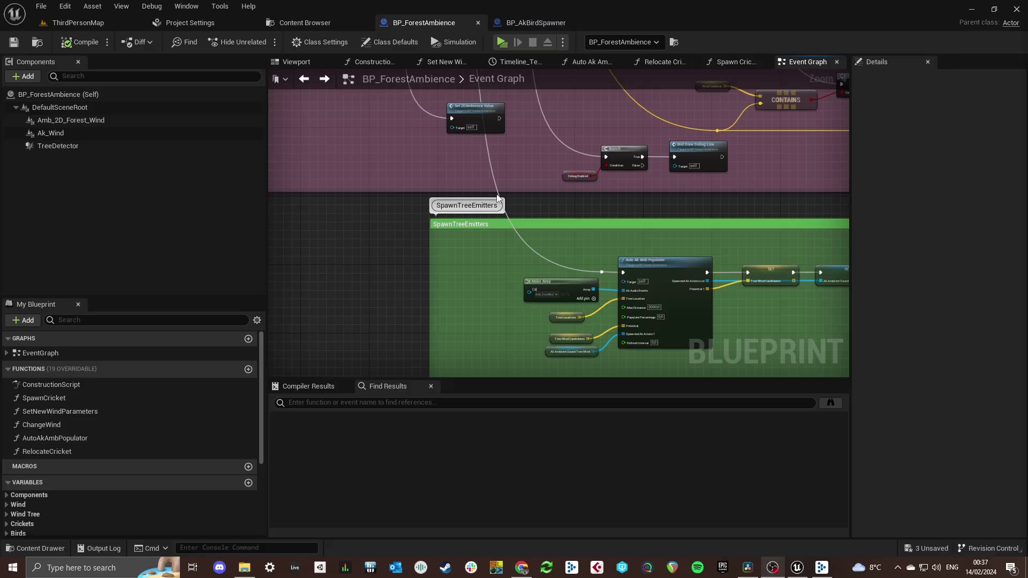
Examine the SpawnTreeEmitters section of BP_ForestAmbience's event graph and the inputs of its Auto Ak Amb Populator node.
right_drag(500, 199, 438, 158)
scroll(583, 281, up, 2)
right_drag(582, 281, 493, 219)
scroll(493, 219, up, 2)
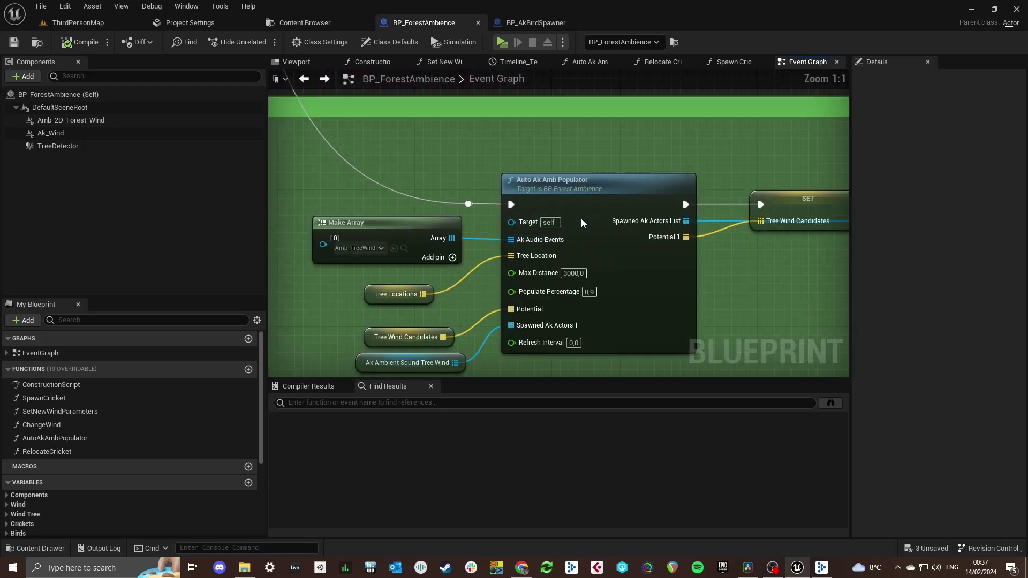
right_drag(580, 219, 553, 178)
Open the Auto Ak Amb Populator function and examine its nodes for calculating, spawning and removing tree rustle players.
double_click(567, 152)
right_drag(691, 261, 629, 344)
scroll(416, 200, up, 1)
right_drag(390, 197, 348, 211)
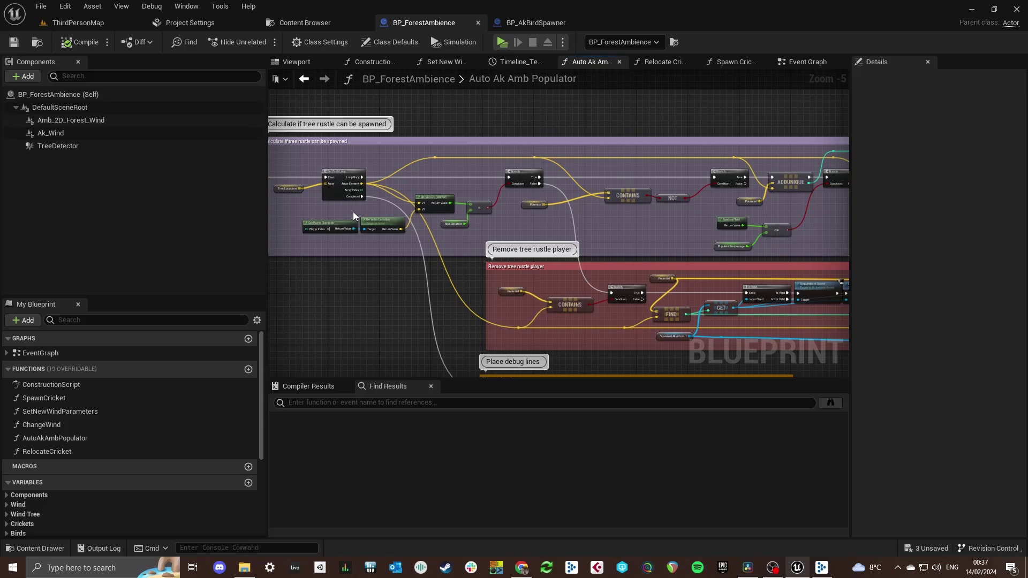
right_drag(569, 213, 376, 213)
right_drag(376, 213, 356, 205)
scroll(356, 205, down, 1)
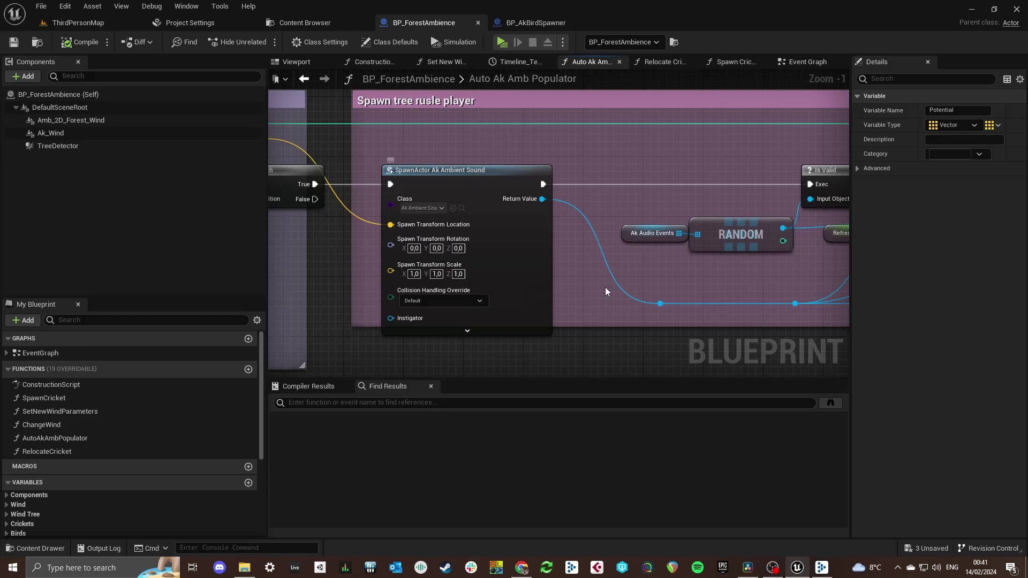
Examine the tree rustle player section of Auto Ak Amb Populator, from the SpawnActor node through Post Event to Set Array Elem.
right_drag(607, 291, 566, 282)
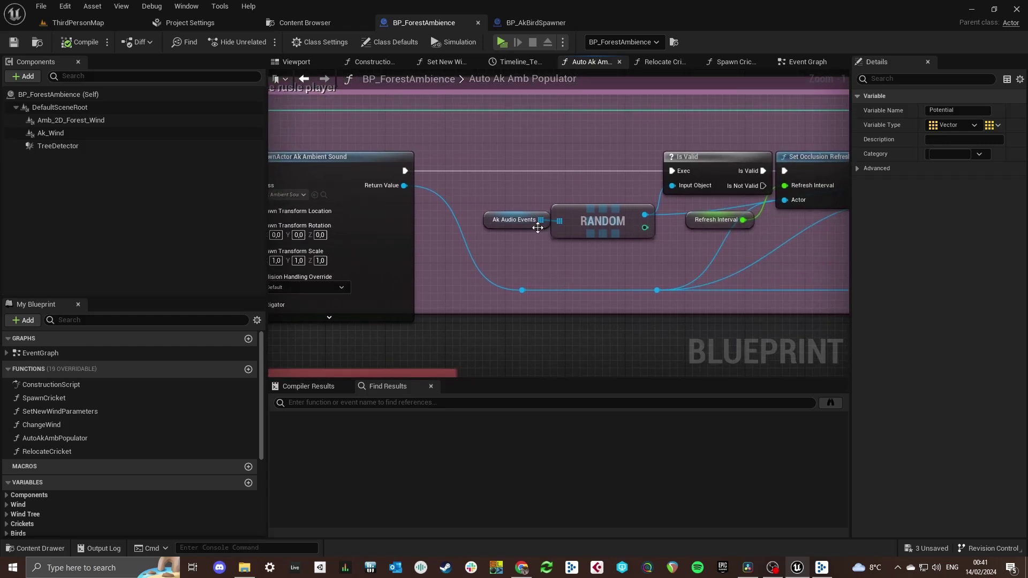
right_drag(653, 264, 533, 267)
right_drag(659, 300, 361, 292)
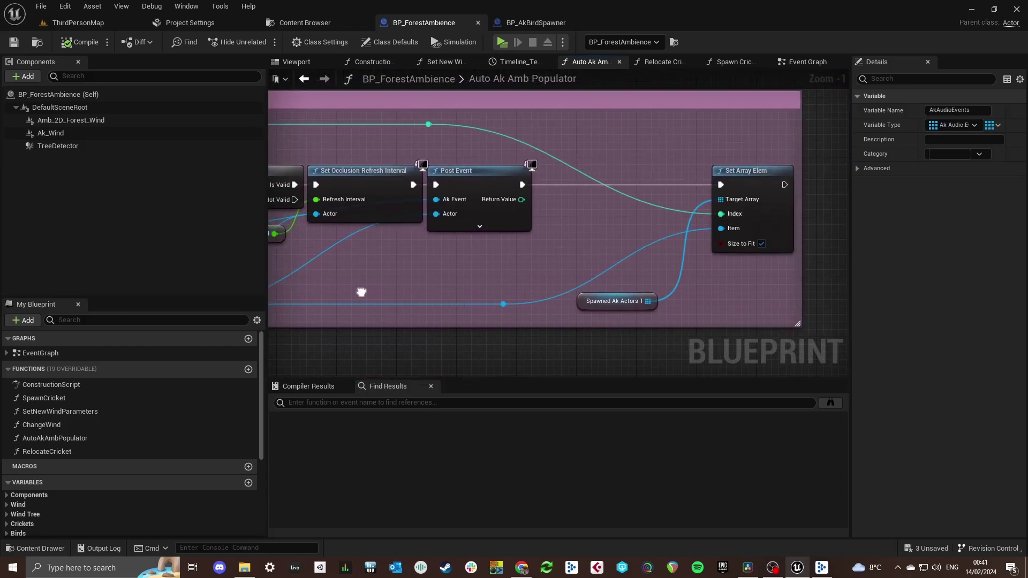
click(596, 306)
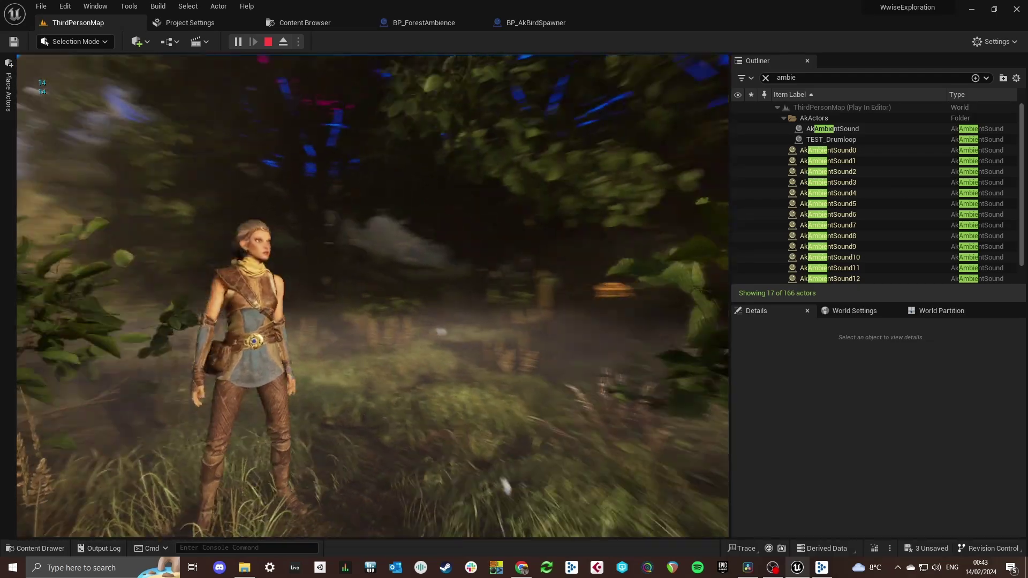
Walk the character through the forest in play mode to observe the tree emitters and the spawned AkAmbientSound actors in the Outliner.
key(w)
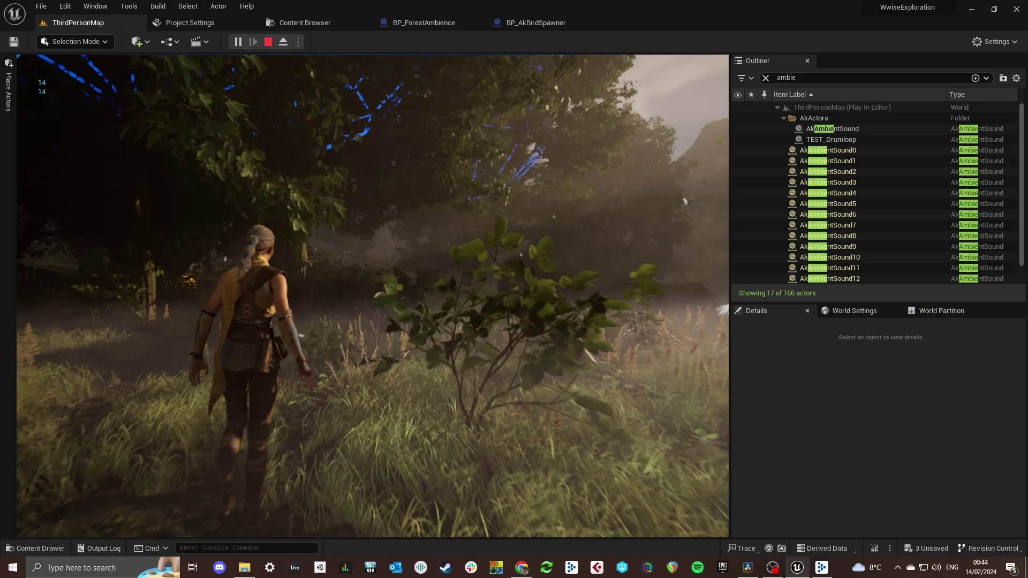
key(w)
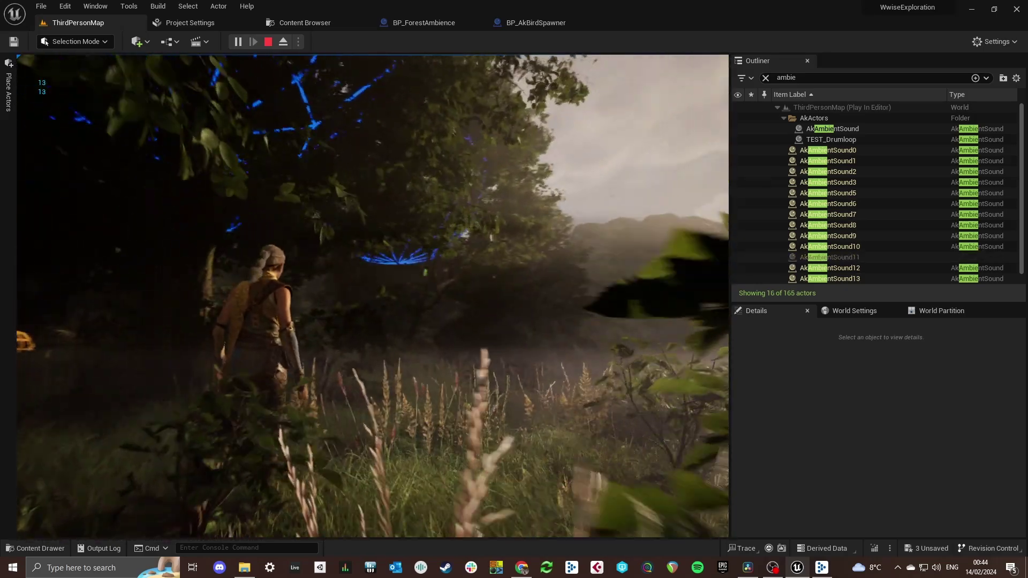
key(w)
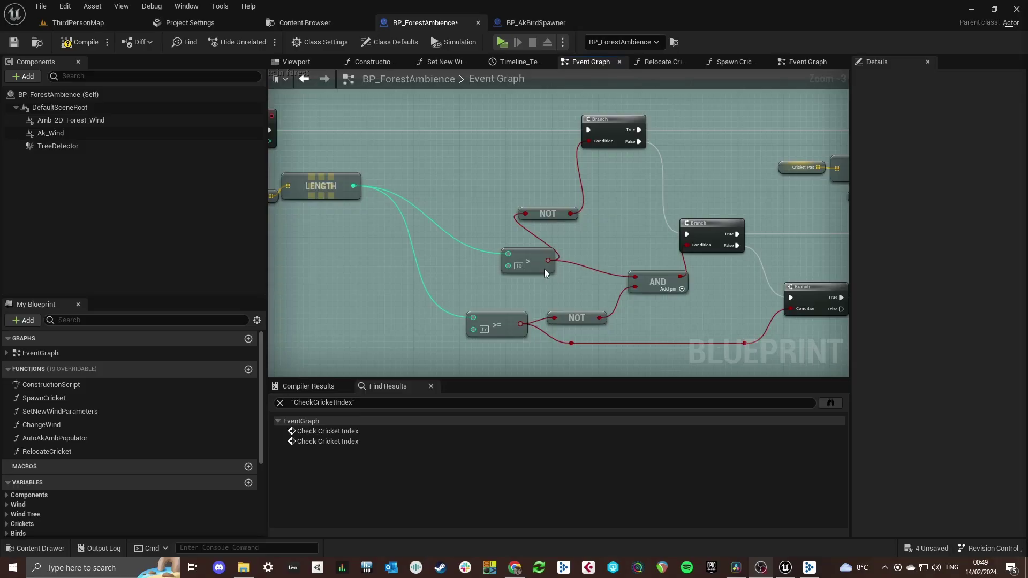
Survey the Crickets section of BP_ForestAmbience's event graph and inspect the comparison and branch nodes that limit crickets in the forest.
scroll(442, 159, down, 6)
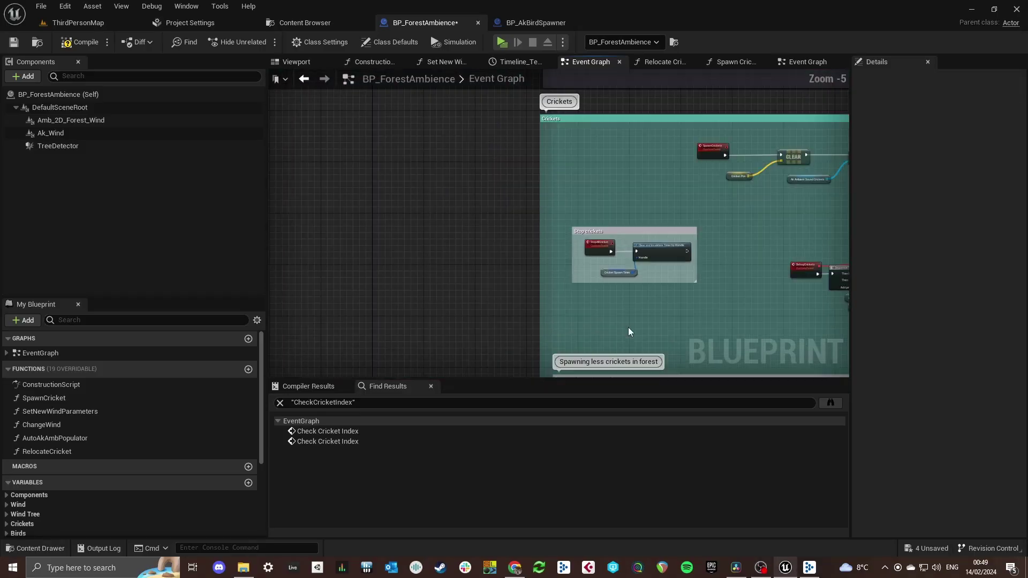
right_drag(639, 323, 505, 297)
right_drag(637, 303, 552, 281)
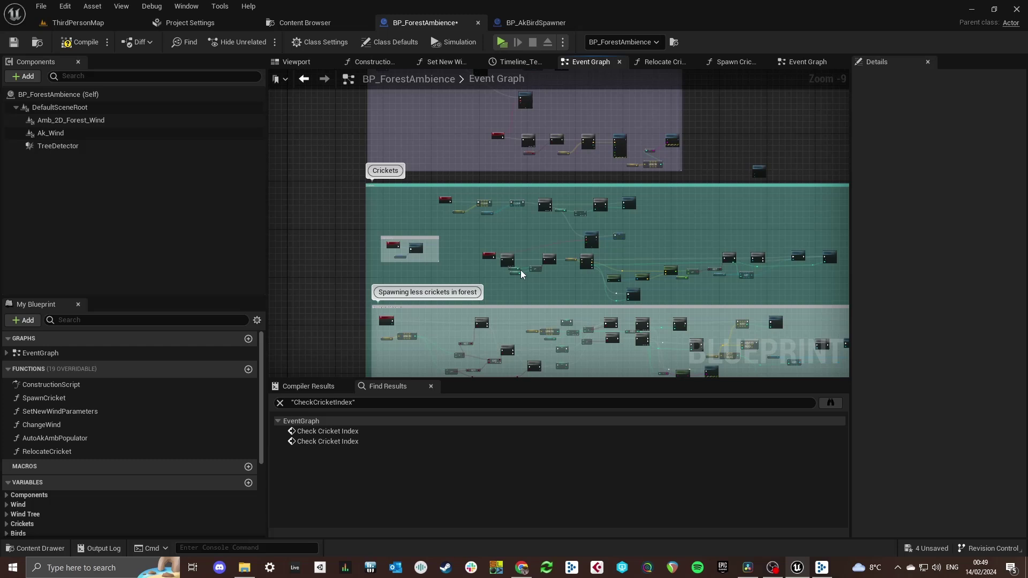
scroll(520, 270, up, 1)
right_drag(419, 352, 520, 305)
scroll(482, 228, up, 7)
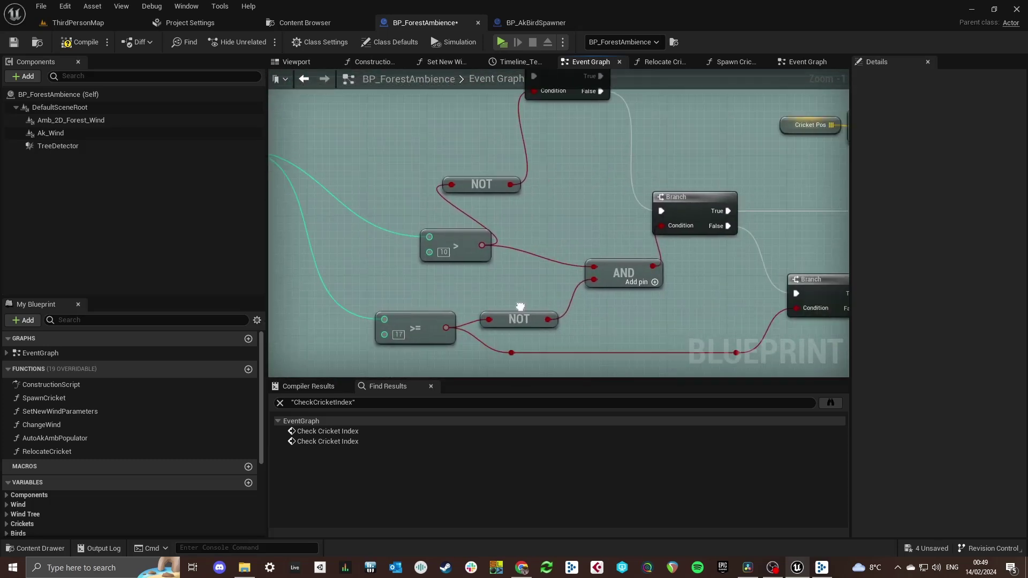
Examine the rest of the cricket logic beyond the branch nodes, and walk the character near the spawned cricket emitters in play mode.
right_drag(796, 300, 557, 289)
scroll(558, 289, down, 2)
right_drag(716, 272, 496, 290)
right_drag(769, 286, 586, 284)
scroll(586, 283, down, 1)
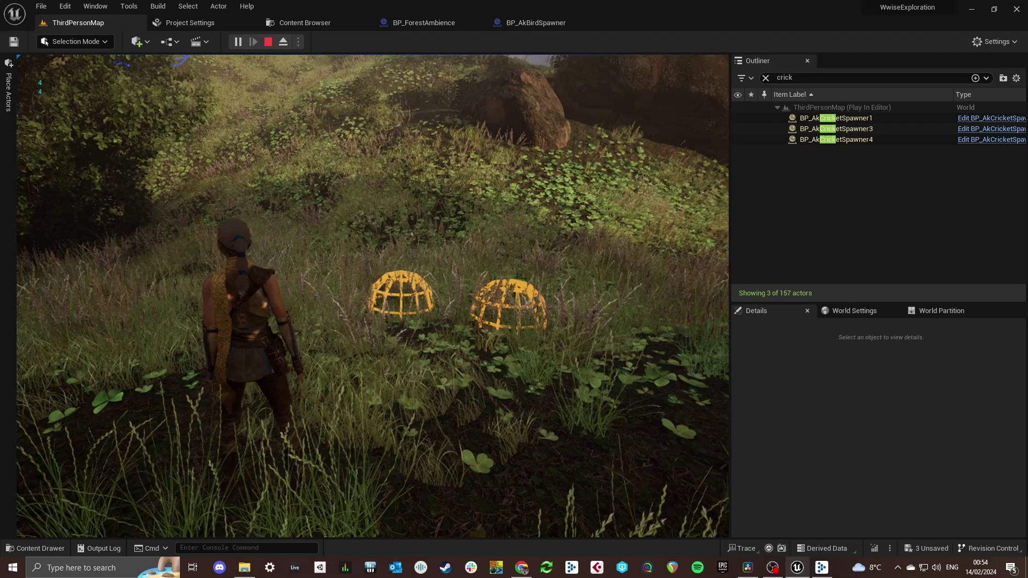
key(w)
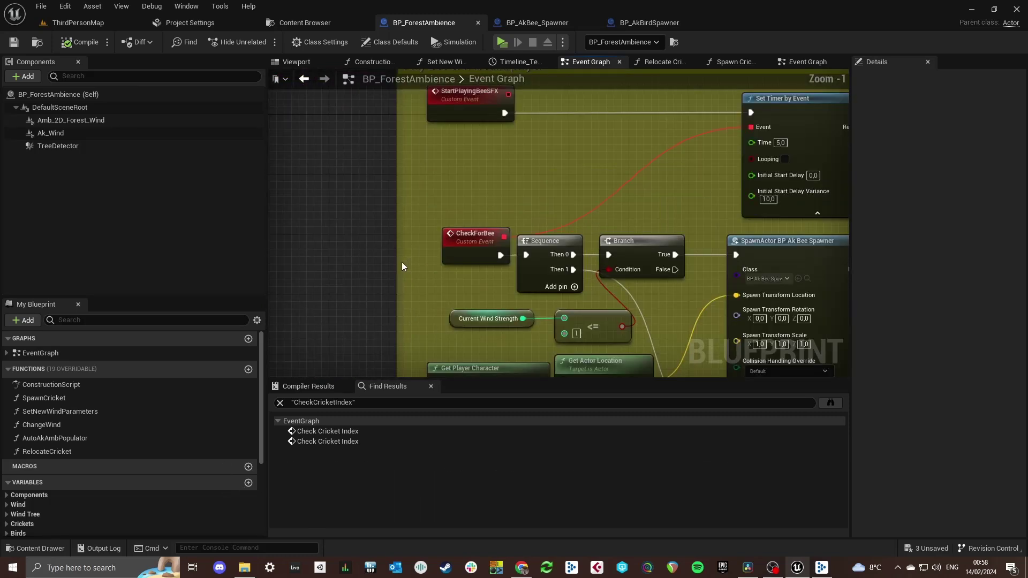
Examine the timer and SpawnActor nodes of the bee SFX section, and open the Simple Play SFX event in BP_AkBee_Spawner.
right_drag(504, 281, 556, 288)
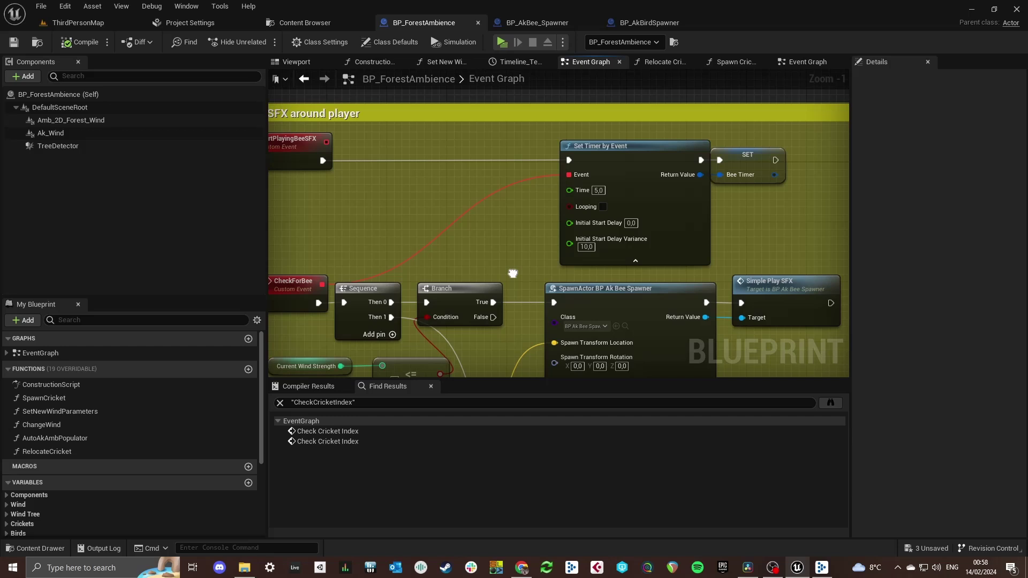
right_drag(513, 273, 550, 264)
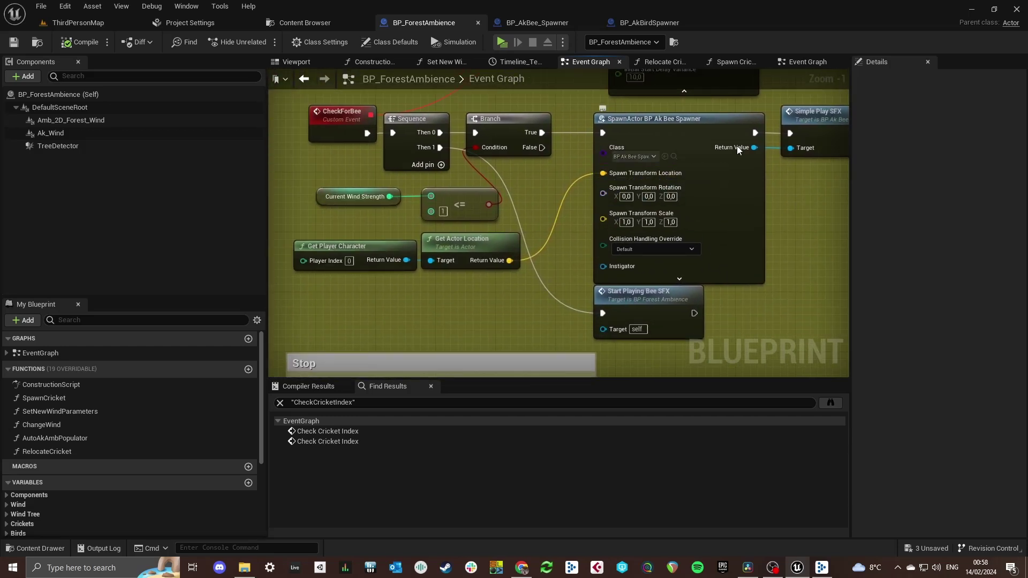
double_click(815, 112)
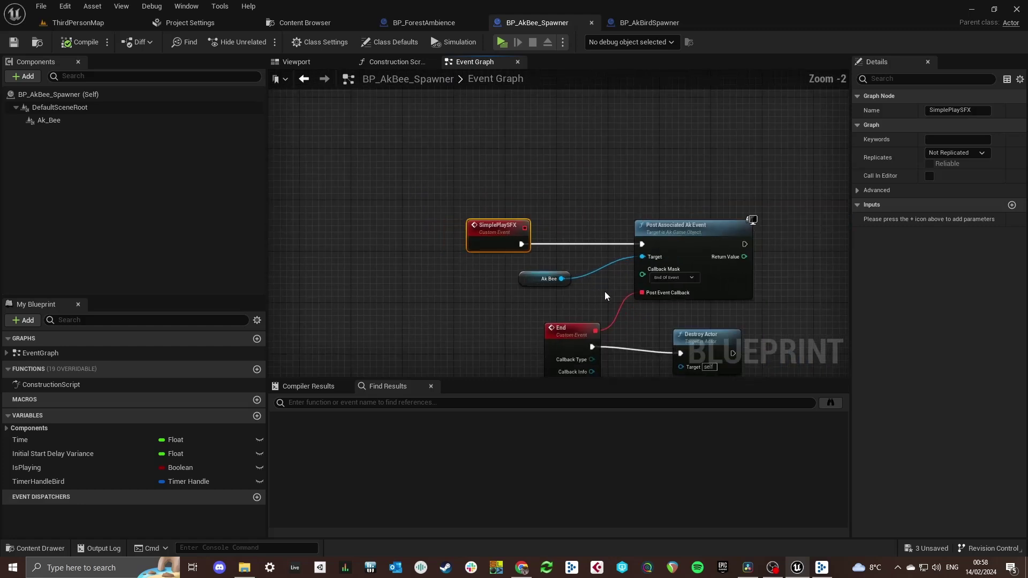
Examine the SimplePlaySFX and End events in BP_AkBee_Spawner, including the Destroy Actor node and the commented section below.
right_drag(605, 296, 554, 223)
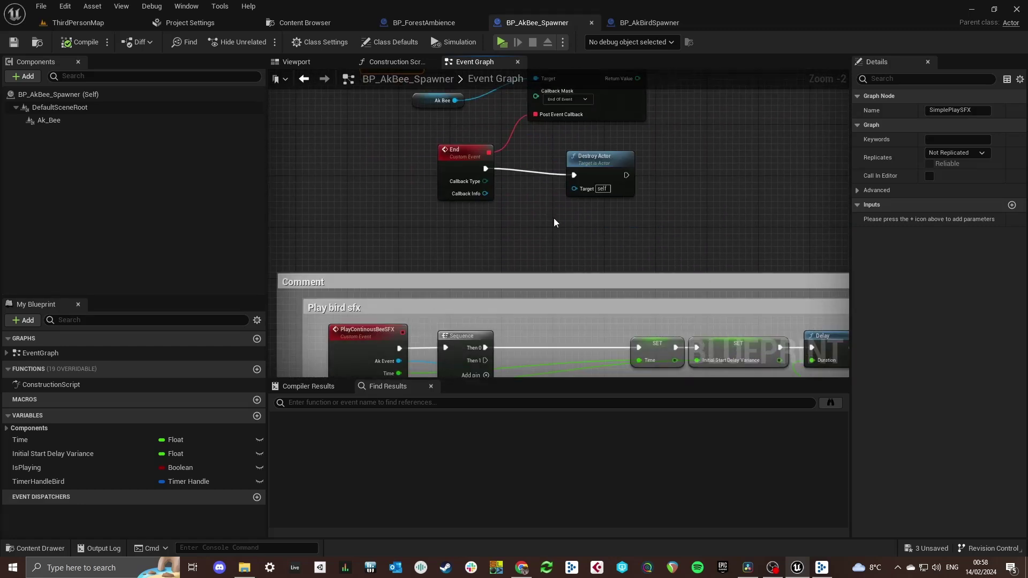
scroll(554, 222, down, 3)
scroll(536, 268, up, 2)
scroll(561, 280, down, 2)
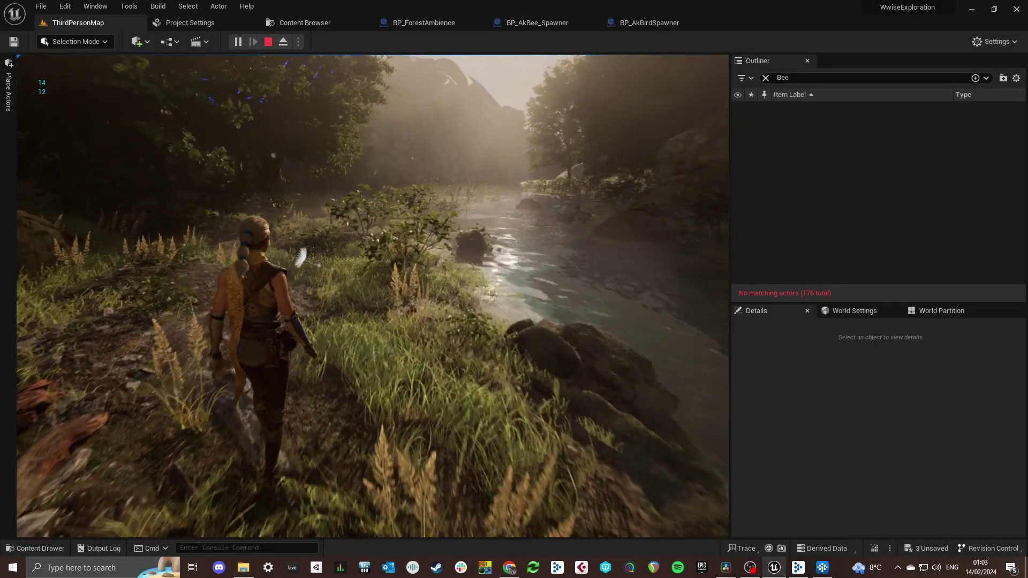
Walk the character along the river in play mode to check when bee spawners appear in the filtered Outliner.
key(w)
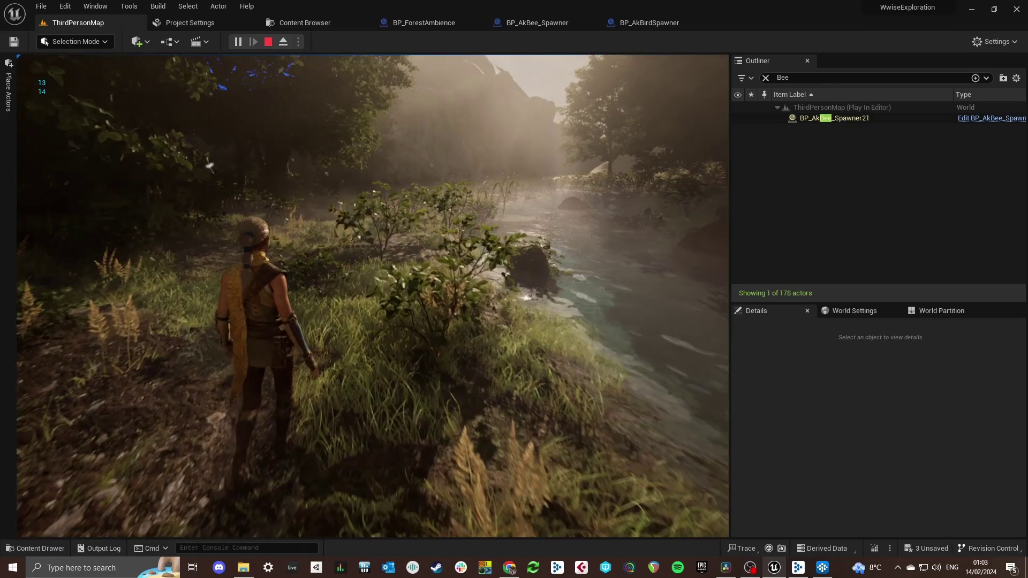
key(w)
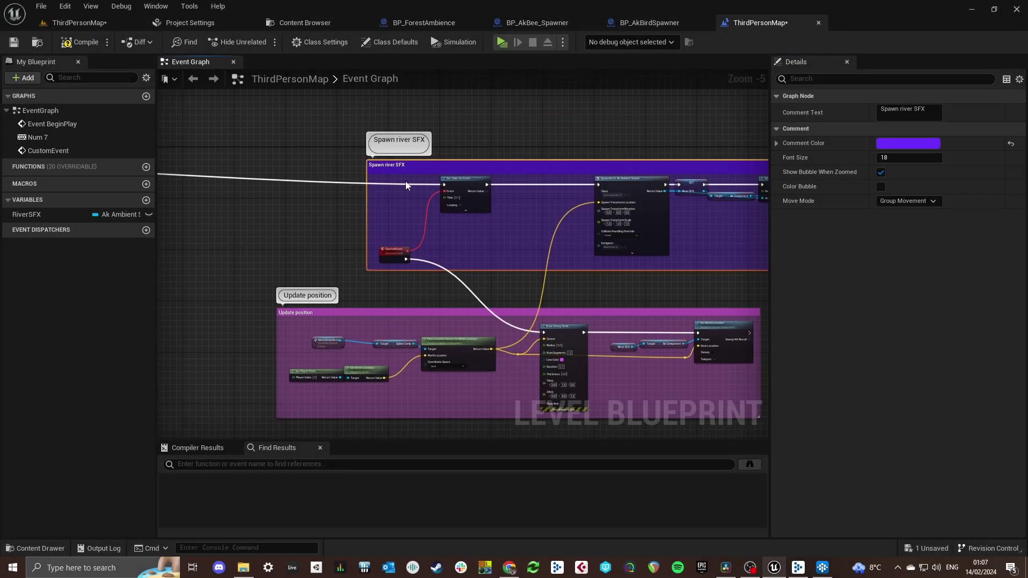
Examine the Spawn river SFX section of the ThirdPersonMap level blueprint, including its Set Timer by Event node.
scroll(490, 231, up, 2)
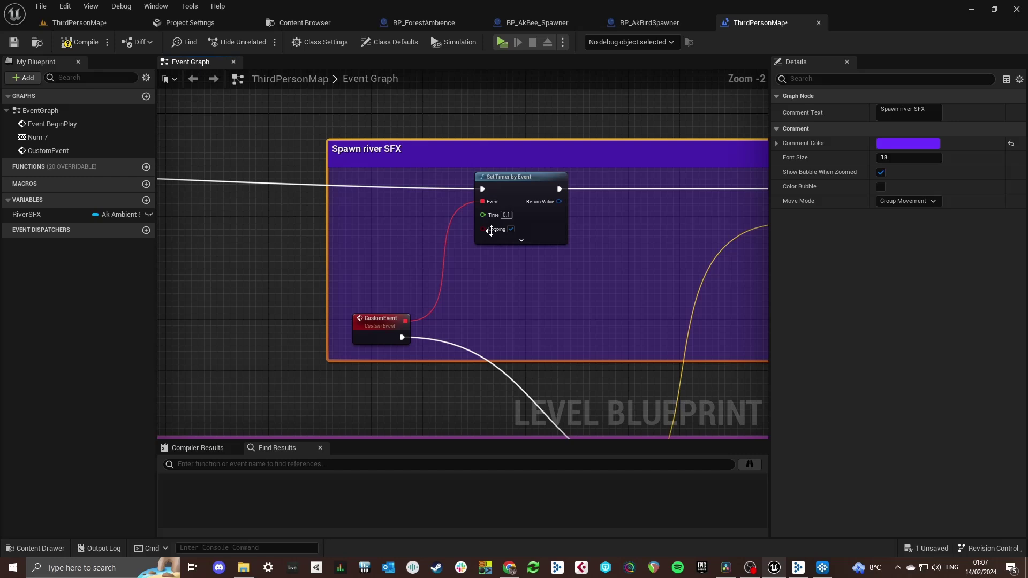
scroll(378, 218, down, 2)
scroll(638, 257, up, 3)
right_drag(638, 257, 768, 89)
scroll(327, 268, down, 2)
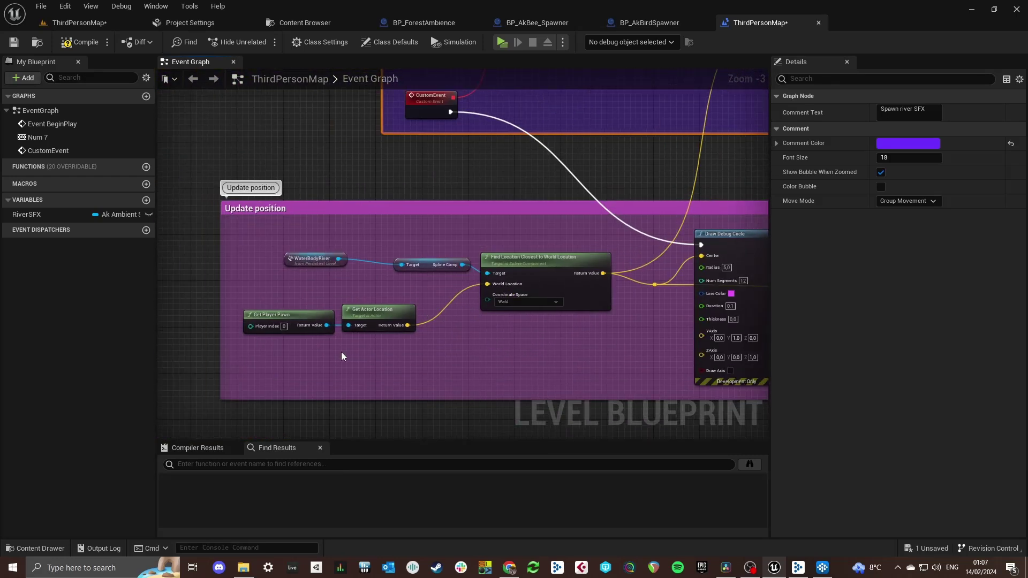
Examine the Update position section, from the closest river spline location through Draw Debug Circle to Set World Location.
right_drag(341, 357, 334, 326)
mouse_move(661, 362)
right_down()
mouse_move(423, 345)
mouse_move(273, 347)
right_up()
right_drag(523, 341, 489, 341)
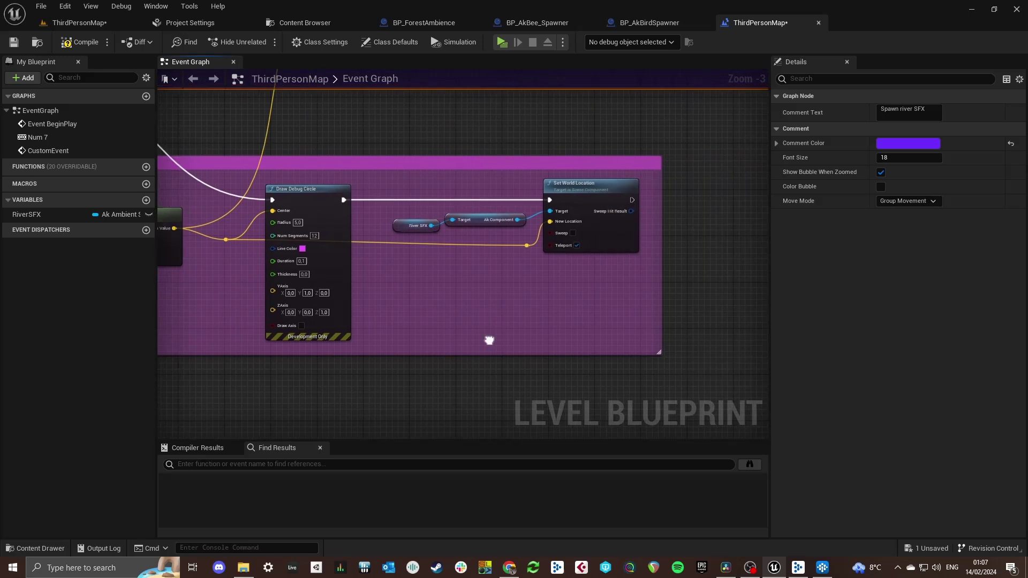
scroll(530, 317, up, 1)
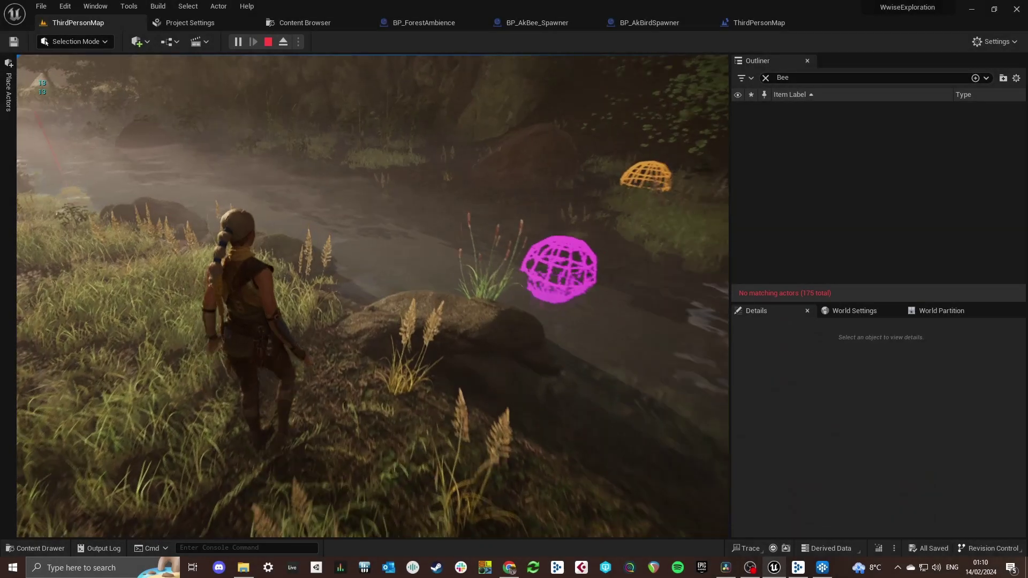
Move the character along the riverbank in play mode to observe how the river sound emitter follows along the water.
key(a)
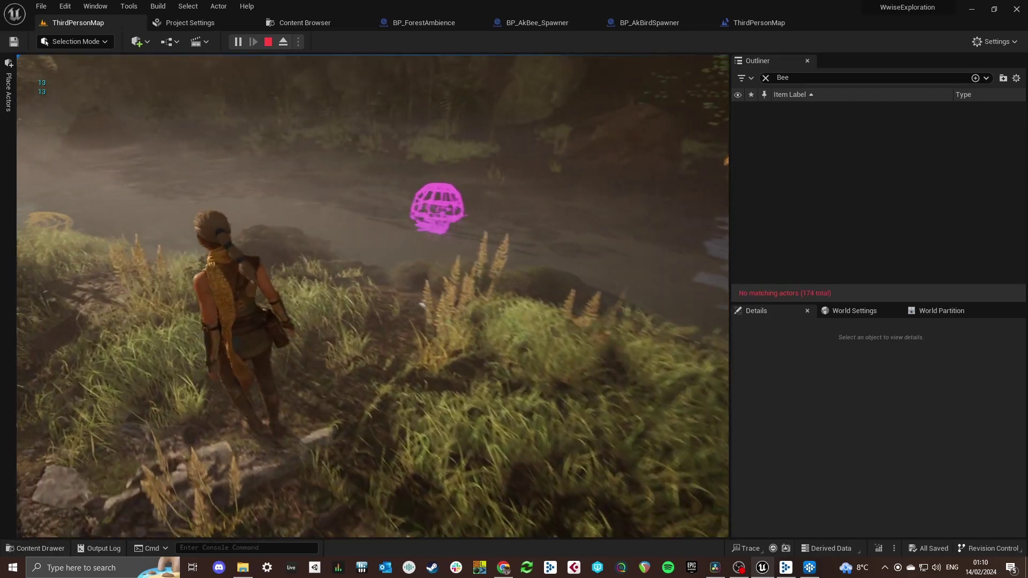
key(w)
key(w)
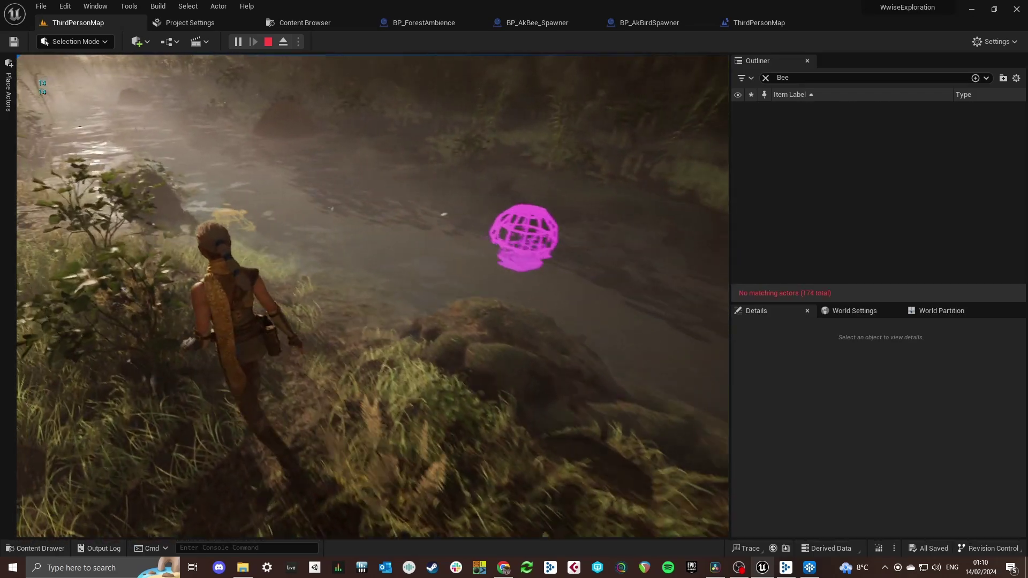